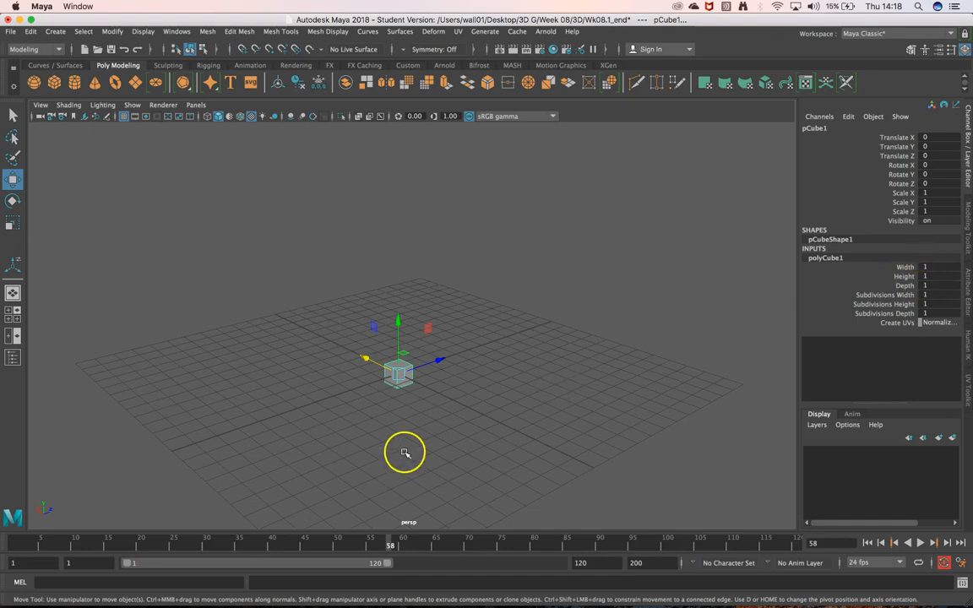
# Switch to Finder and preview the 06 Brick Wall - (4K).jpg image in the Textures folder.
pyautogui.moveTo(173, 591)
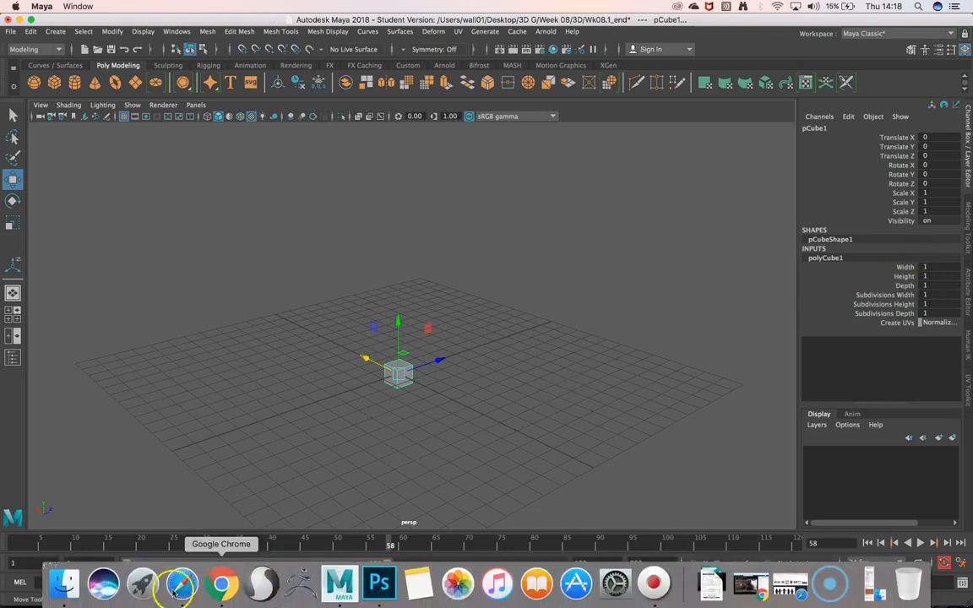
pyautogui.click(63, 583)
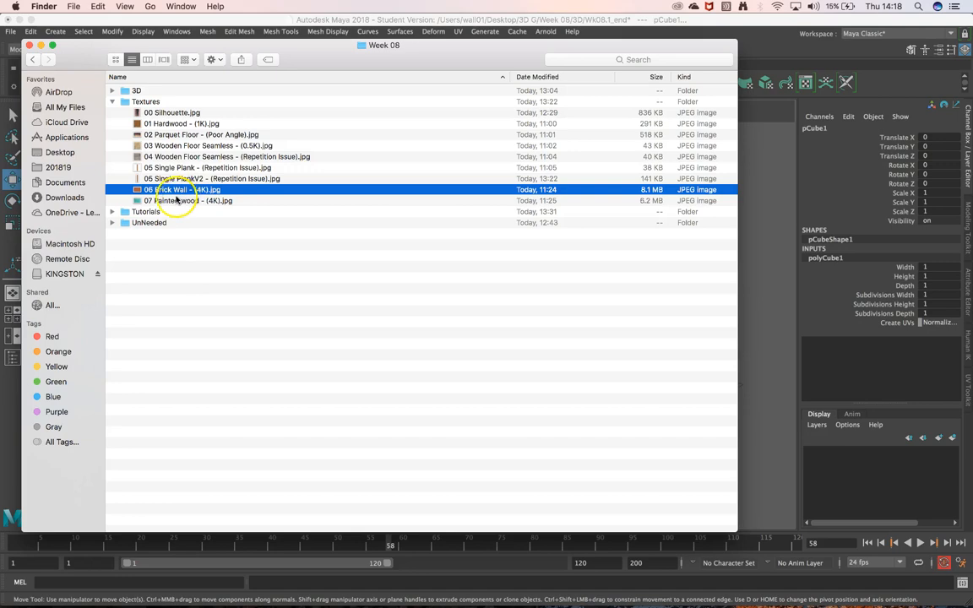
pyautogui.press('space')
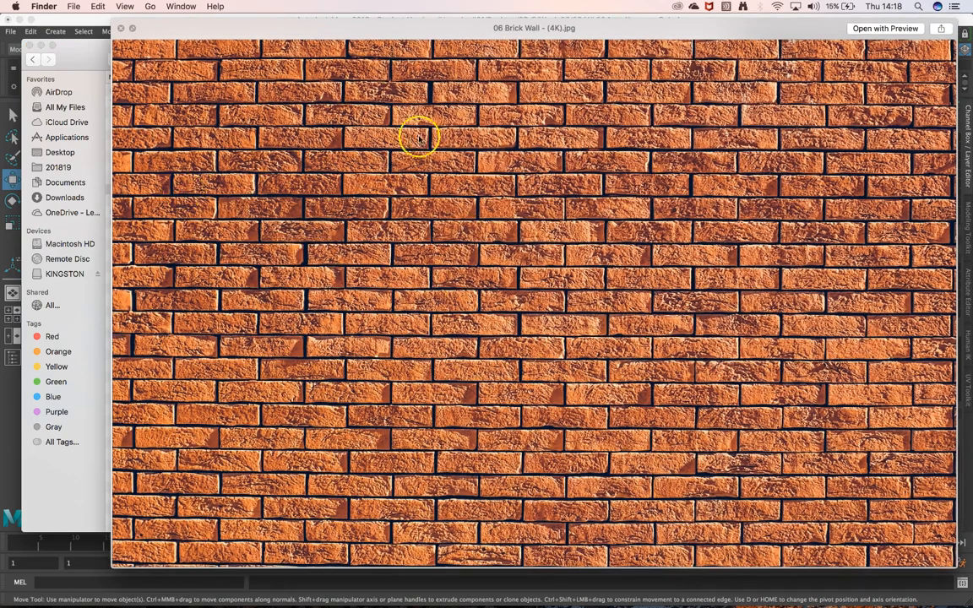
pyautogui.press('space')
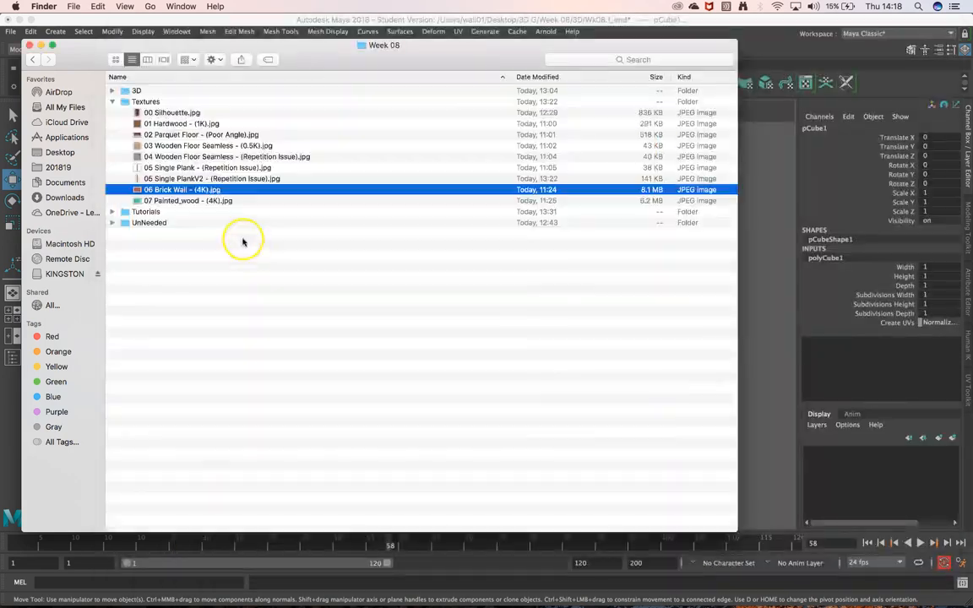
# Check the file info of 06 Brick Wall - (4K).jpg for its dimensions and return to Maya.
pyautogui.rightClick(193, 191)
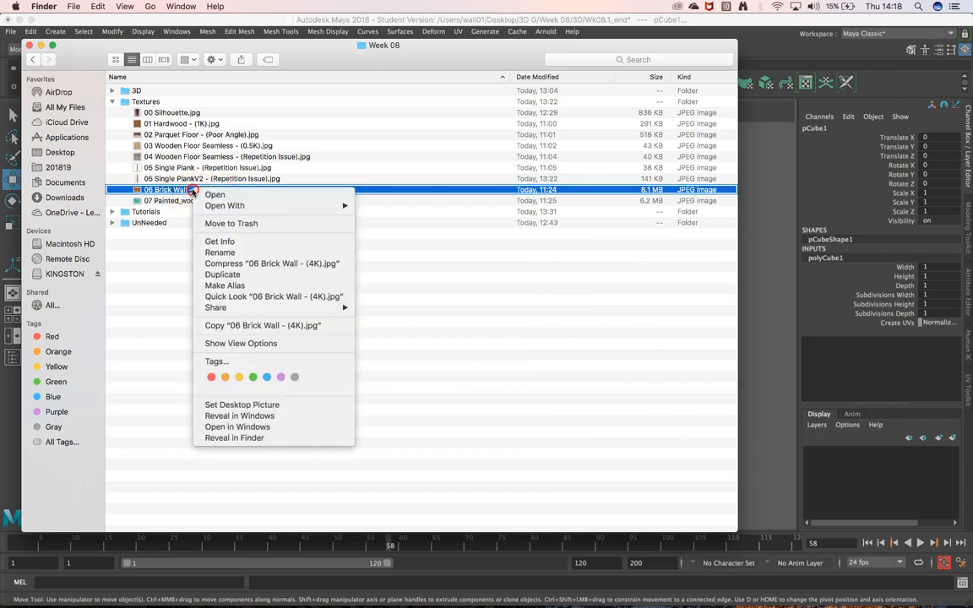
pyautogui.click(211, 243)
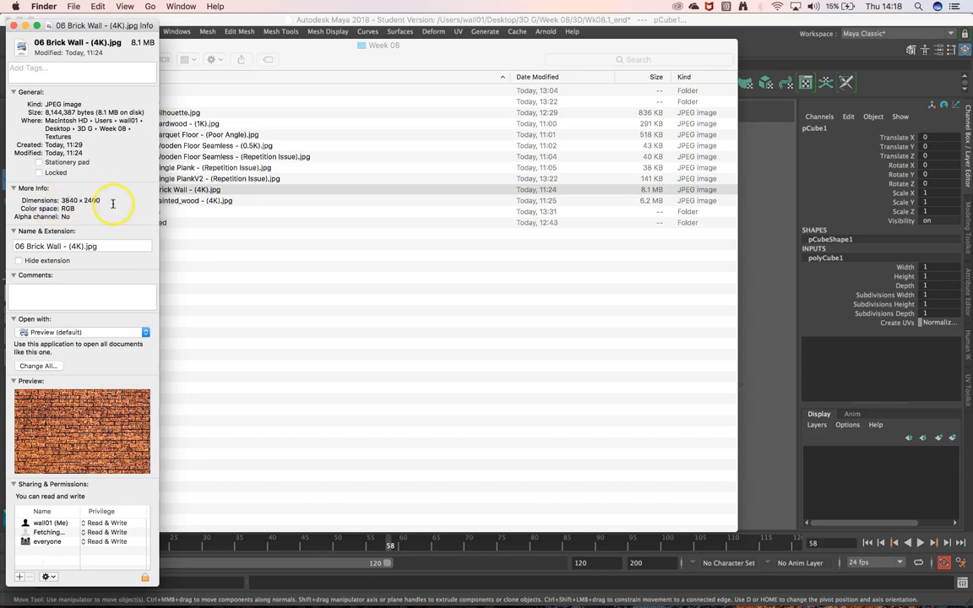
pyautogui.click(26, 26)
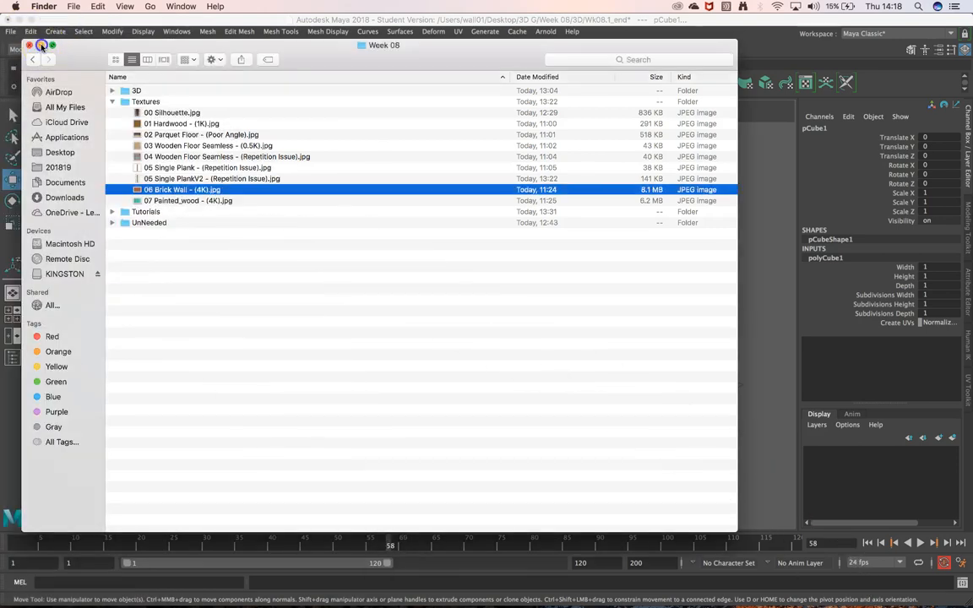
pyautogui.click(41, 45)
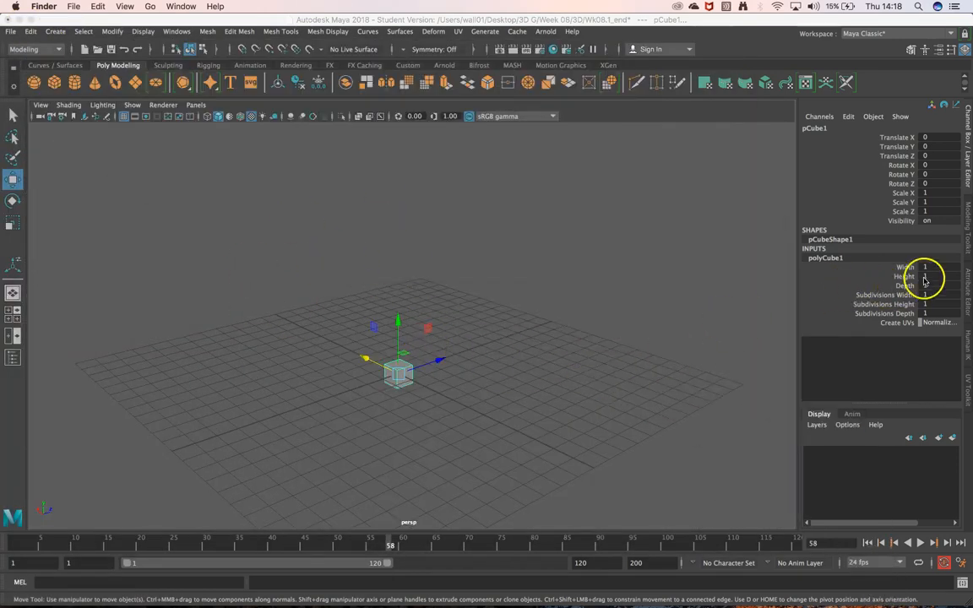
# Set the cube's height to 2 and its depth to 3.
pyautogui.click(927, 287)
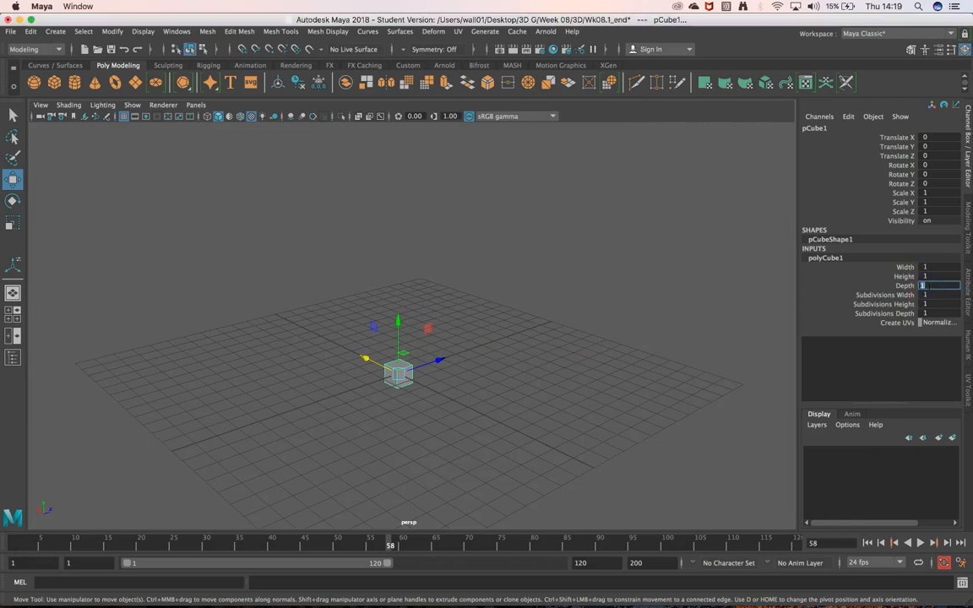
pyautogui.press('Return')
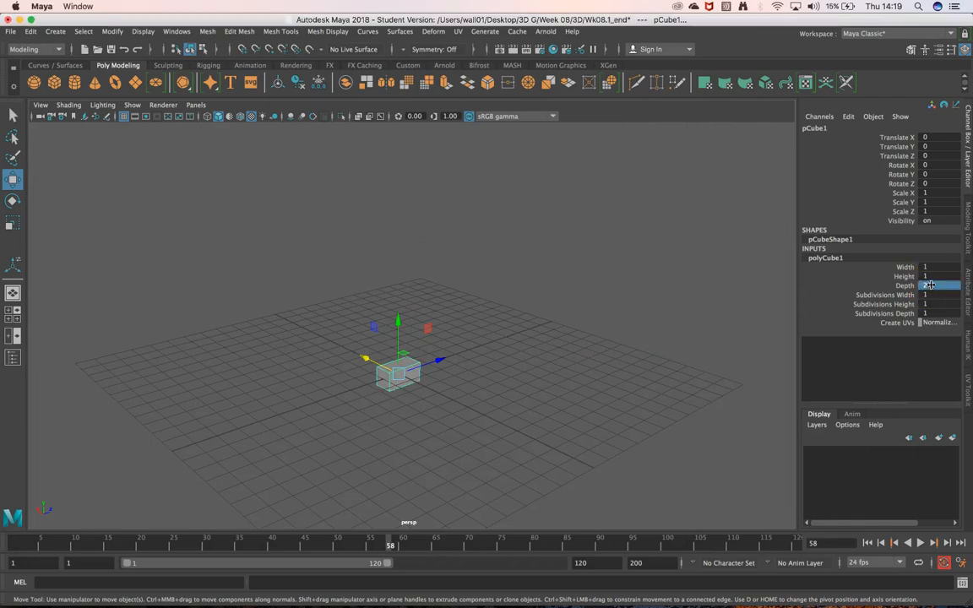
pyautogui.write('2')
pyautogui.press('Tab')
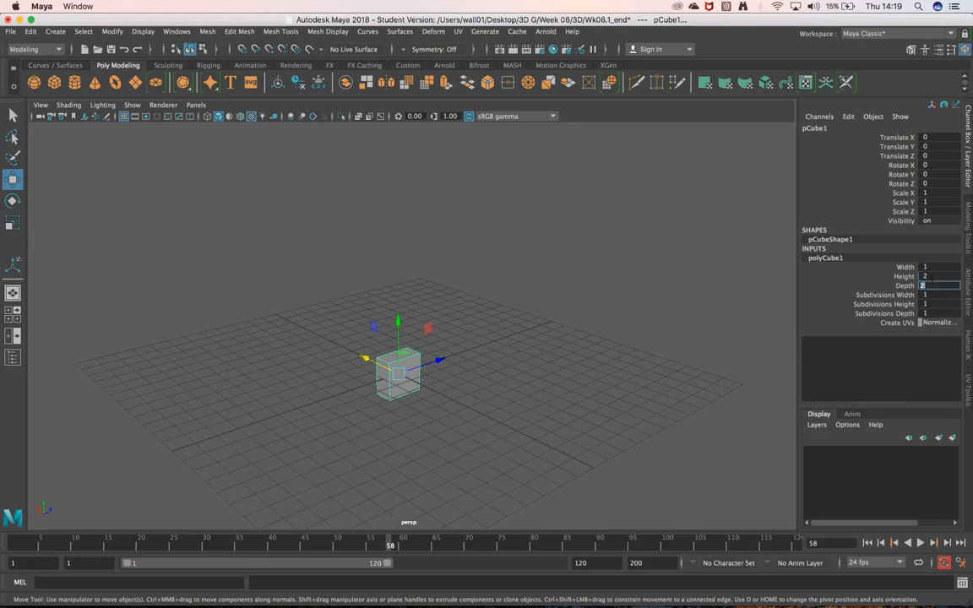
pyautogui.press('Return')
# Move the cube up along Y to about 0.944 so it sits near the grid plane.
pyautogui.scroll(-3, 465, 384)
pyautogui.scroll(8, 375, 376)
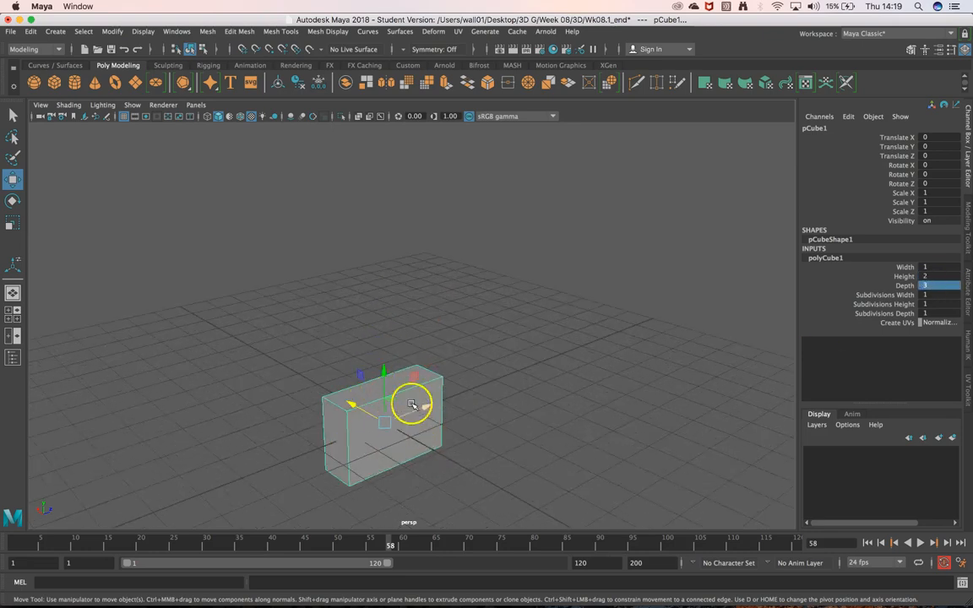
pyautogui.moveTo(381, 387); pyautogui.dragTo(381, 355)
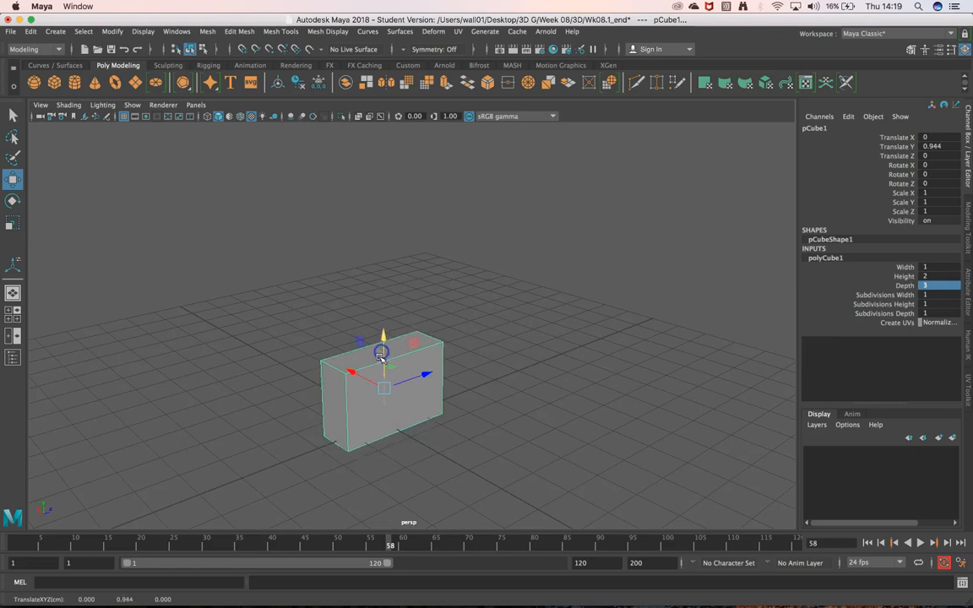
# Reopen the cube's polyCube1 inputs and set its width to 3.
pyautogui.scroll(-2, 377, 374)
pyautogui.scroll(5, 376, 389)
pyautogui.keyDown('alt'); pyautogui.moveTo(399, 414); pyautogui.dragTo(411, 357, button='middle'); pyautogui.keyUp('alt')
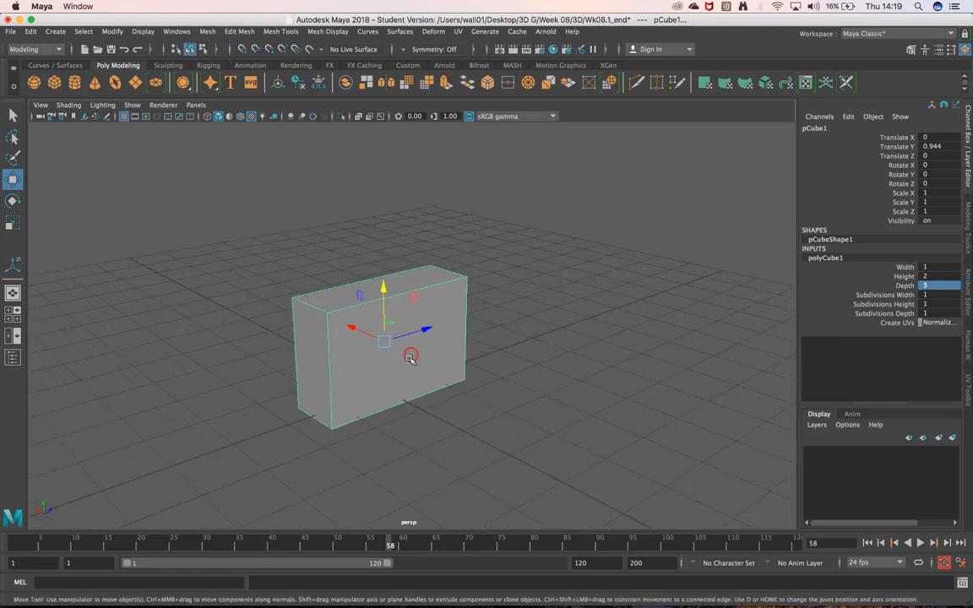
pyautogui.keyDown('alt'); pyautogui.moveTo(408, 343); pyautogui.dragTo(432, 336); pyautogui.keyUp('alt')
pyautogui.click(905, 239)
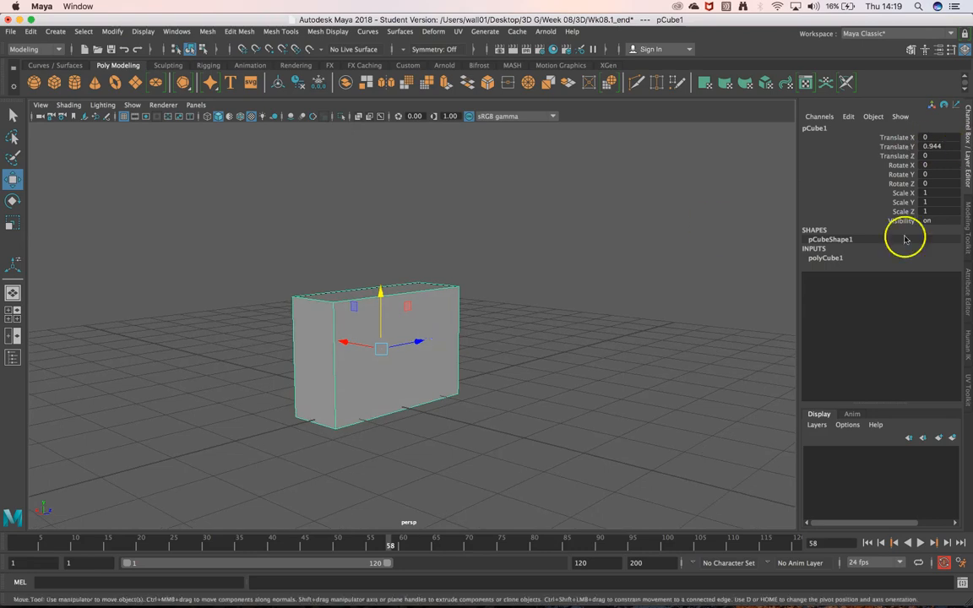
pyautogui.click(830, 257)
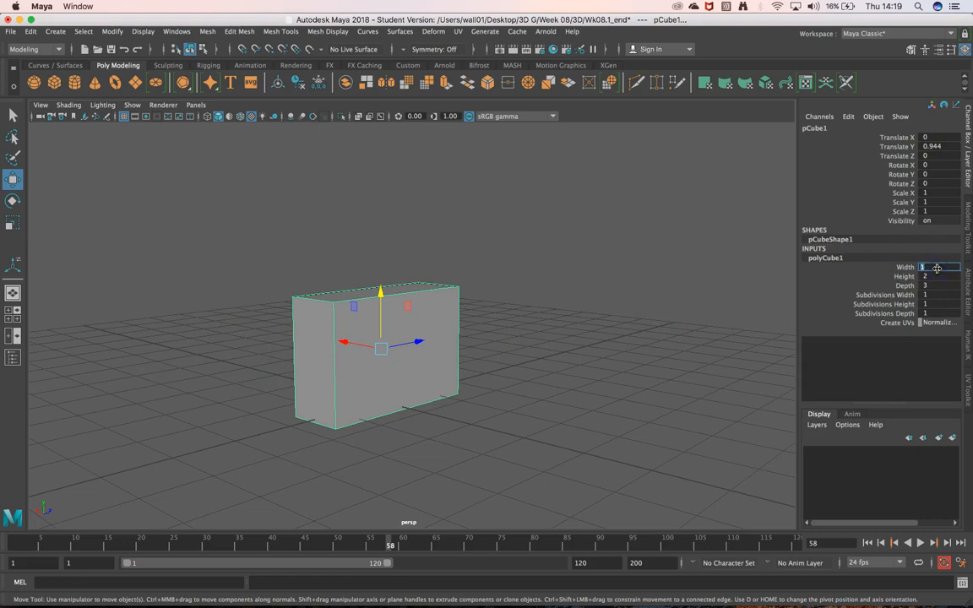
pyautogui.write('3')
pyautogui.press('Return')
pyautogui.keyDown('alt'); pyautogui.moveTo(409, 363); pyautogui.dragTo(418, 351, button='middle'); pyautogui.keyUp('alt')
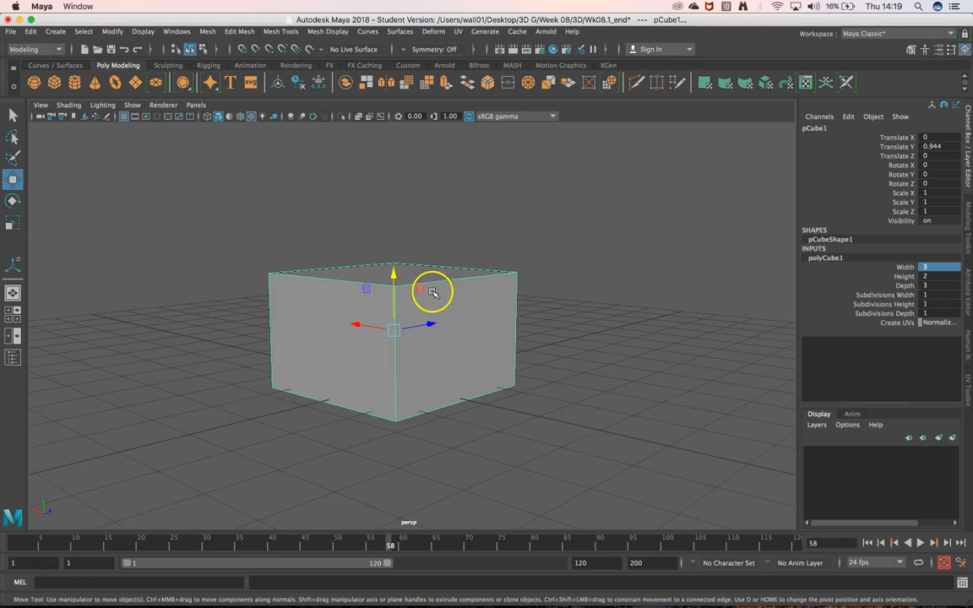
# Switch to Finder, preview the 06 Brick Wall - (4K).jpg texture again, and return to Maya.
pyautogui.click(54, 583)
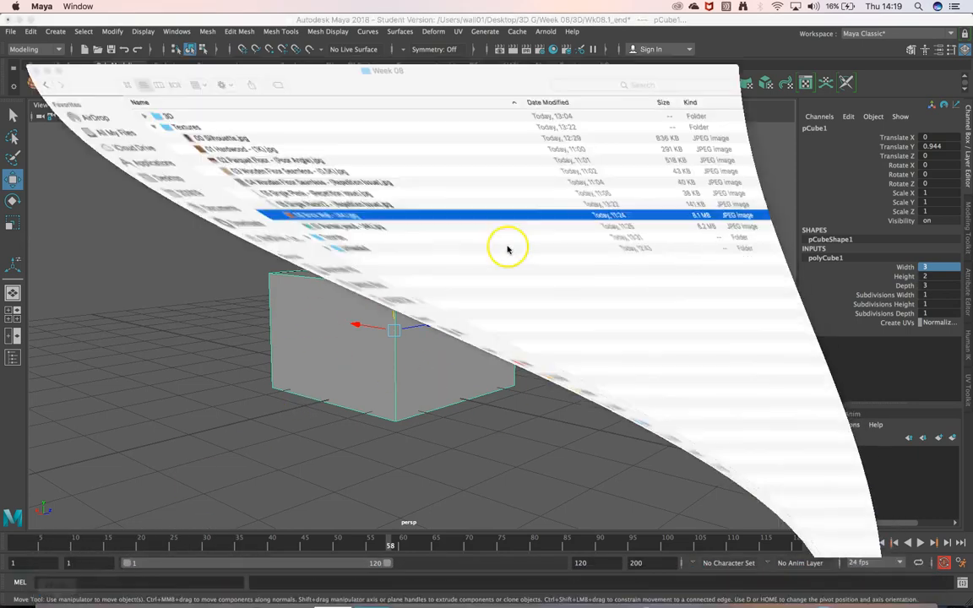
pyautogui.click(202, 192)
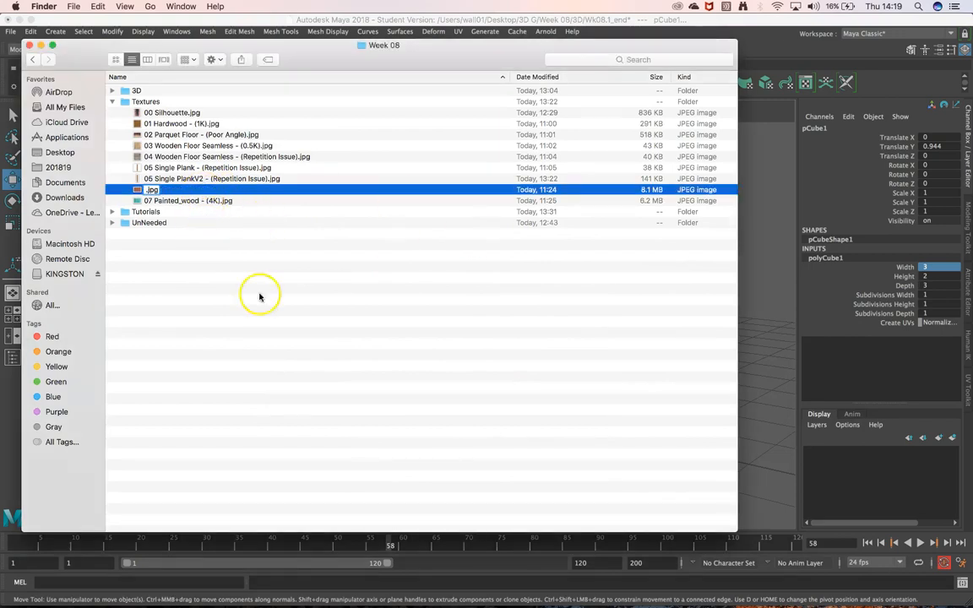
pyautogui.press('Escape')
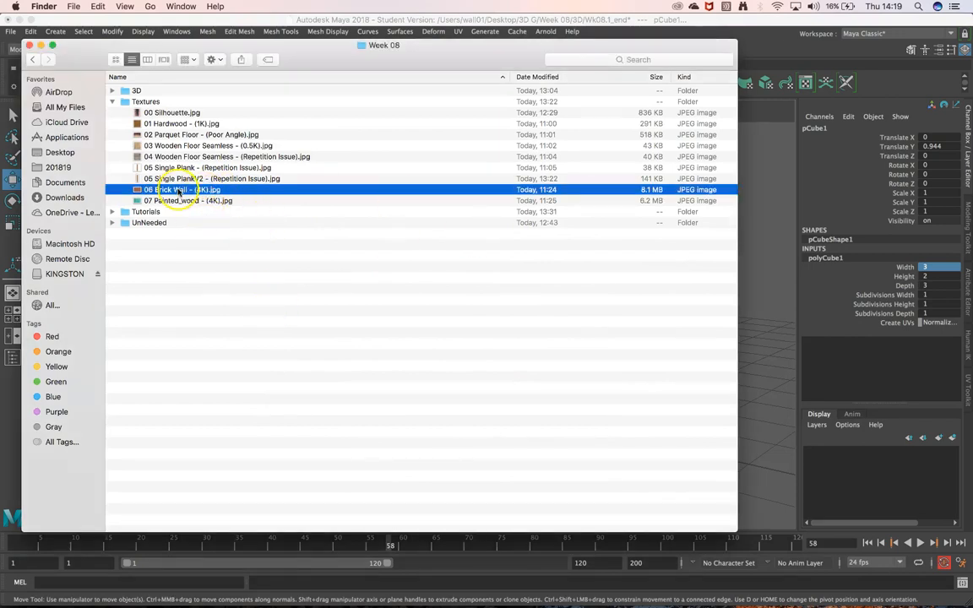
pyautogui.press('space')
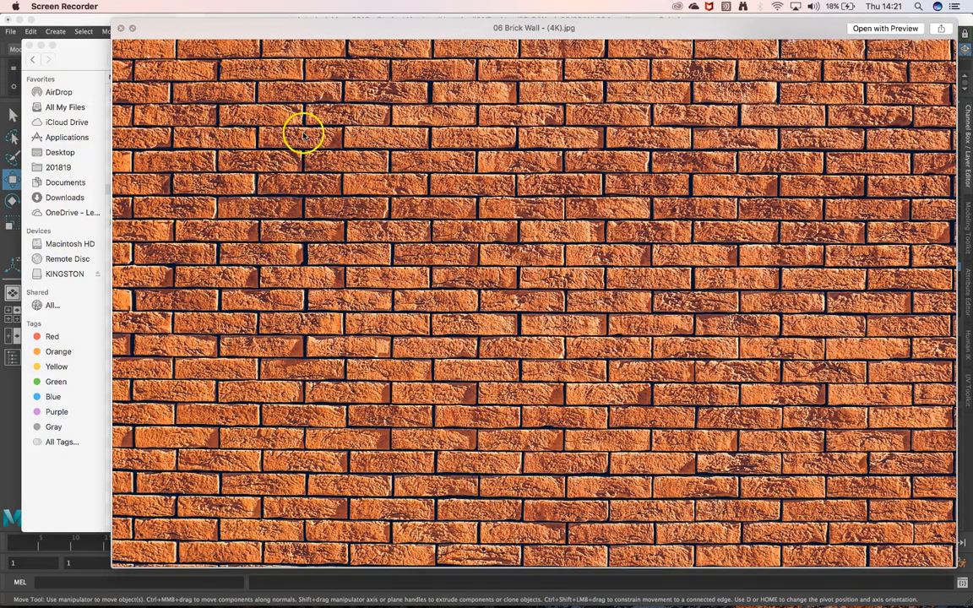
pyautogui.press('space')
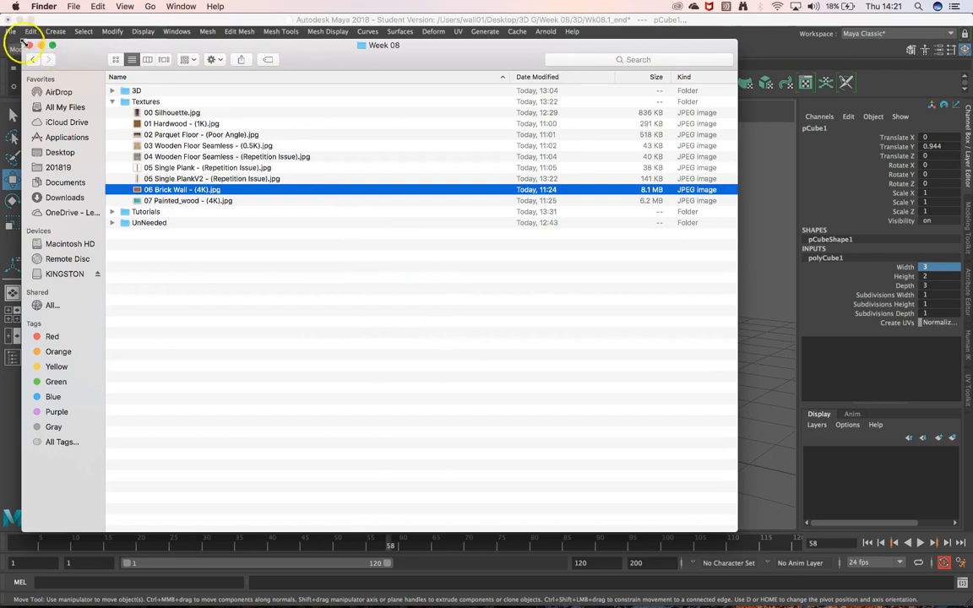
pyautogui.click(41, 47)
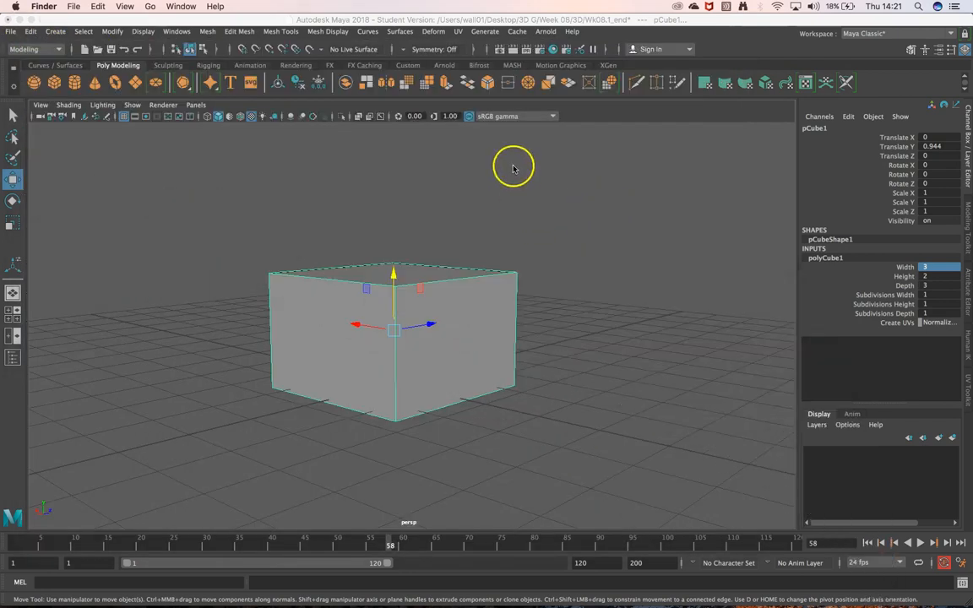
# Open the Hypershade and create a new Arnold aiStandardSurface material.
pyautogui.click(552, 49)
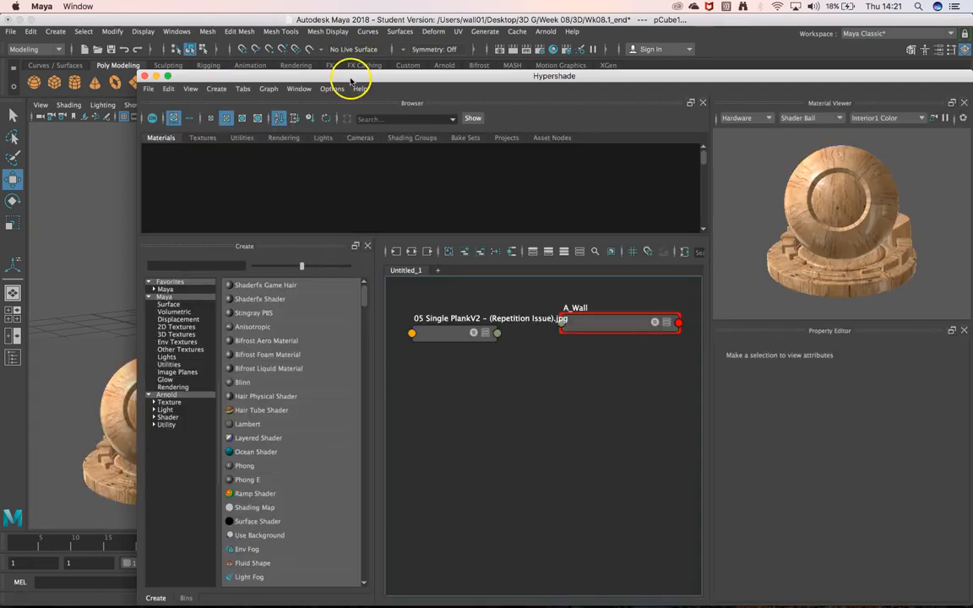
pyautogui.moveTo(352, 75); pyautogui.dragTo(249, 147)
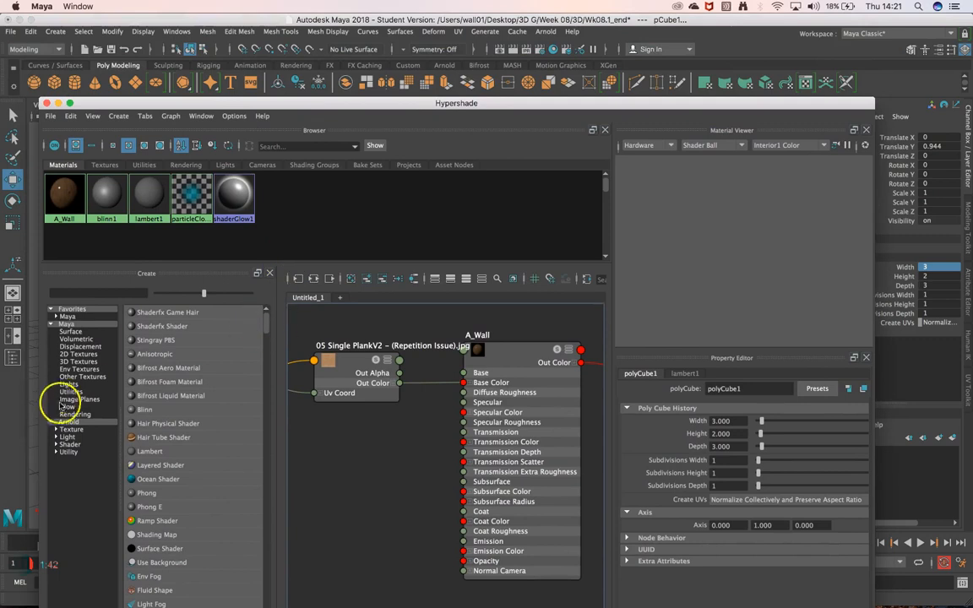
pyautogui.click(70, 446)
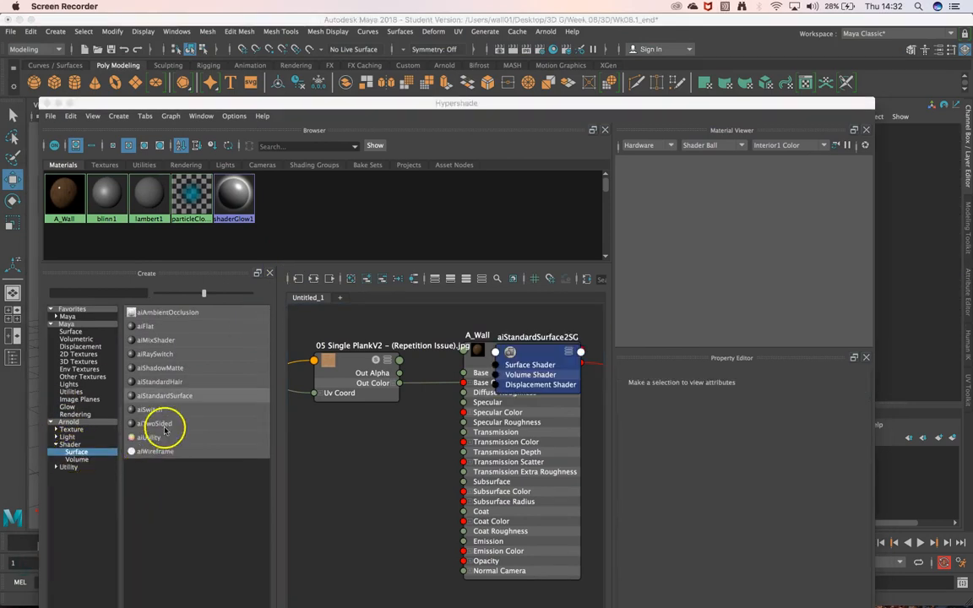
pyautogui.click(169, 395)
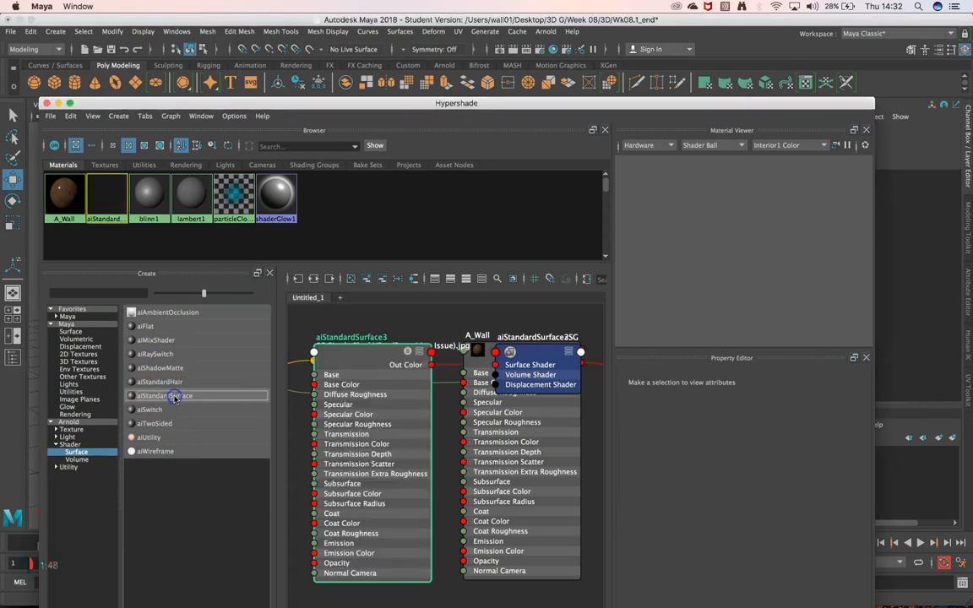
# Rename the new aiStandardSurface material as A_Wall_Texture.
pyautogui.click(104, 216)
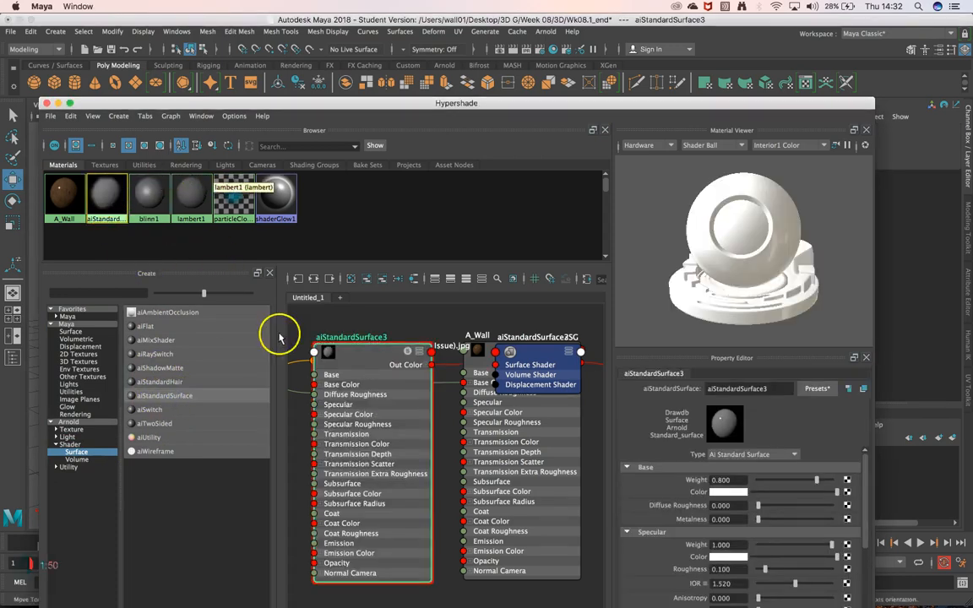
pyautogui.doubleClick(762, 388)
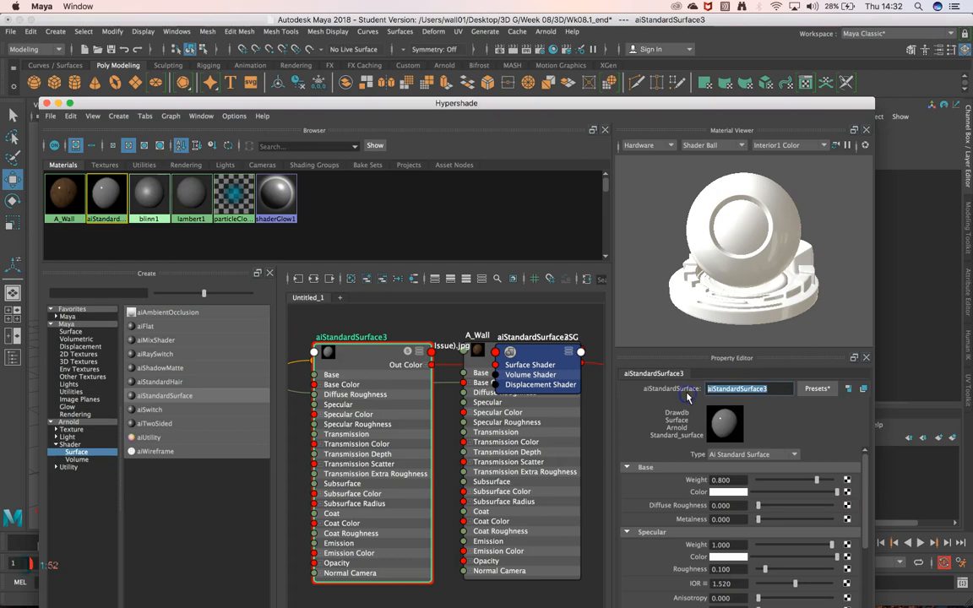
pyautogui.write('A-Wall TExture')
pyautogui.click(686, 393)
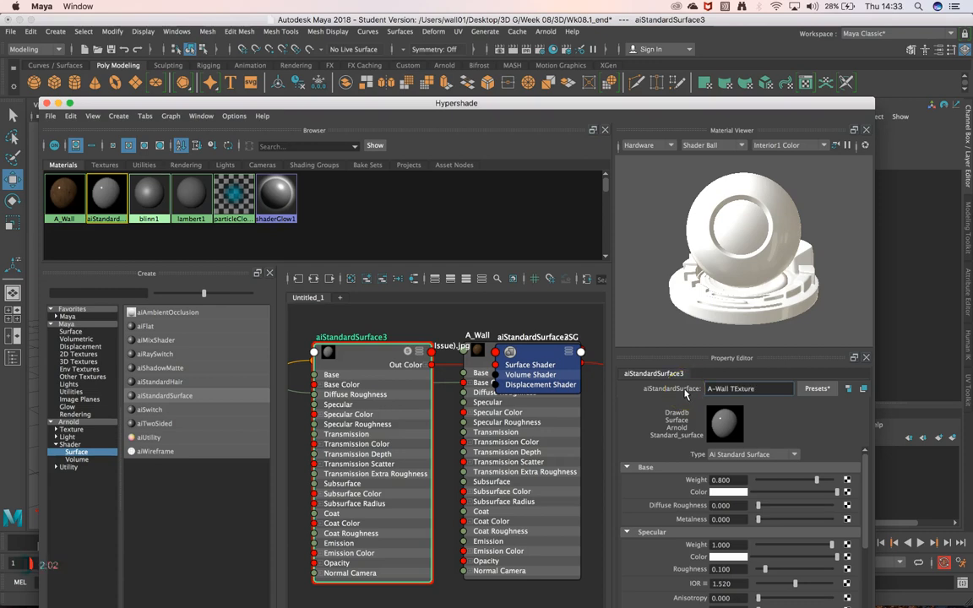
pyautogui.click(755, 389)
pyautogui.press('Return')
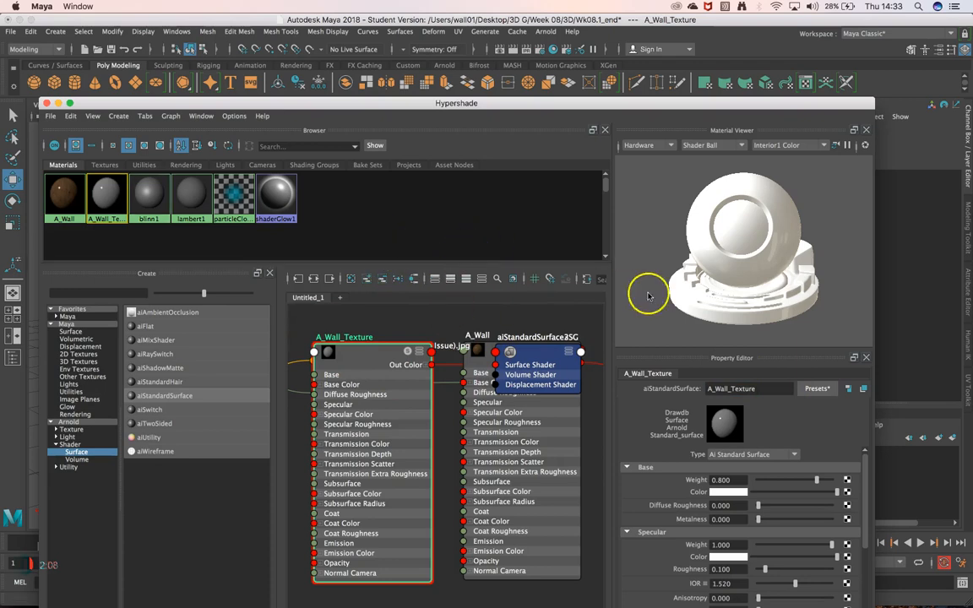
# Map A_Wall_Texture's base color to a File texture using 06 Brick Wall - (4K).jpg and put the Hypershade away.
pyautogui.click(847, 491)
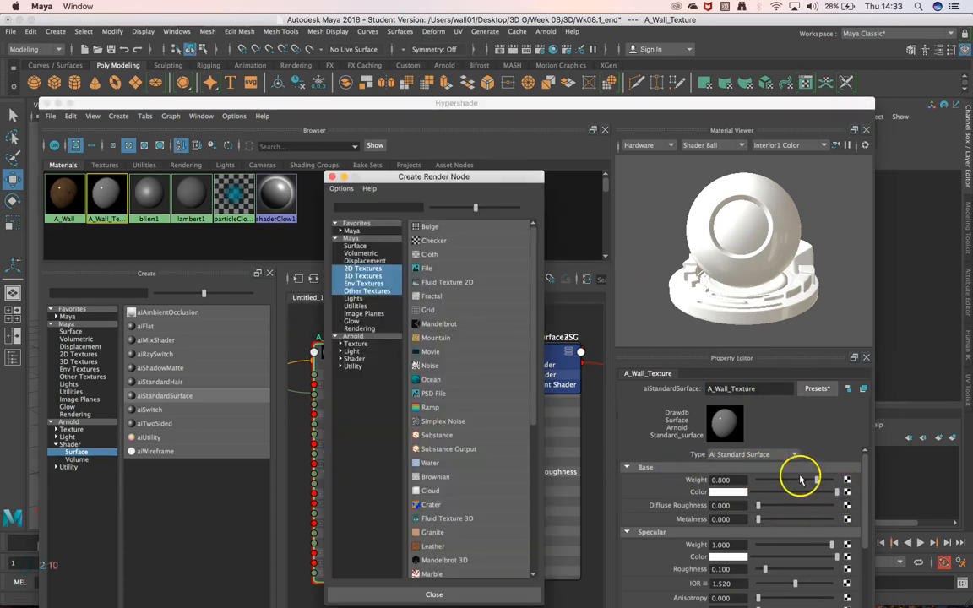
pyautogui.click(438, 270)
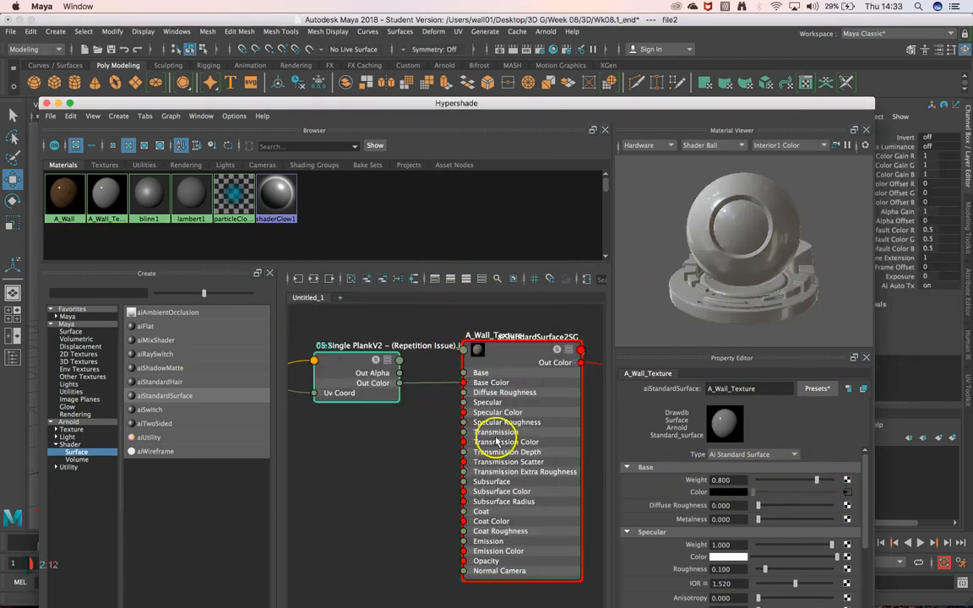
pyautogui.click(858, 469)
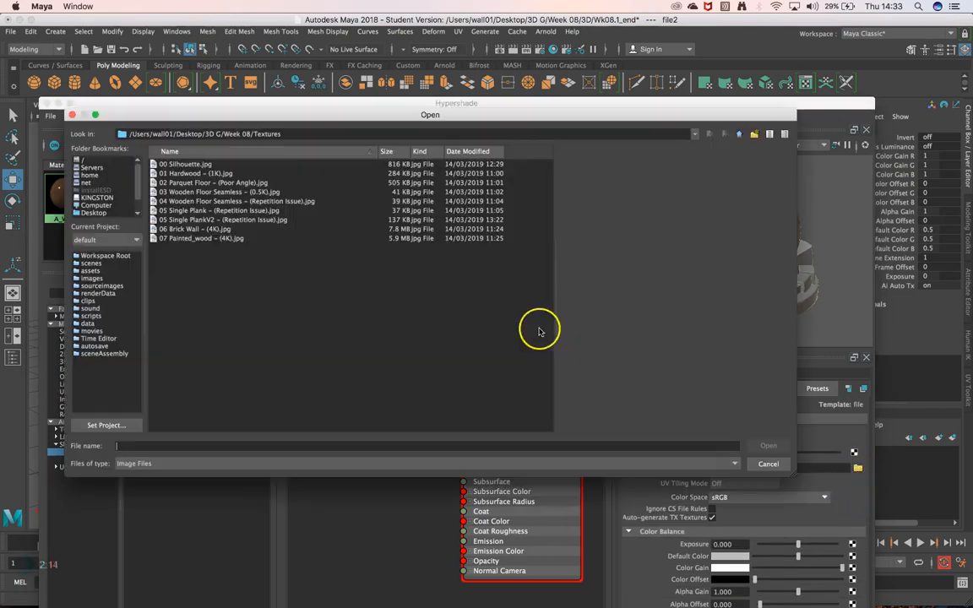
pyautogui.click(201, 230)
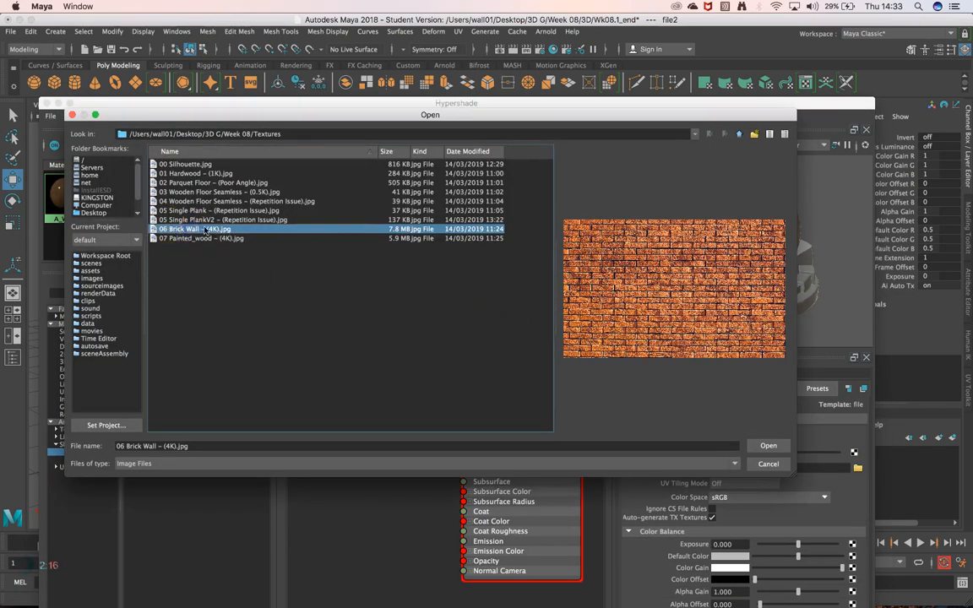
pyautogui.click(768, 445)
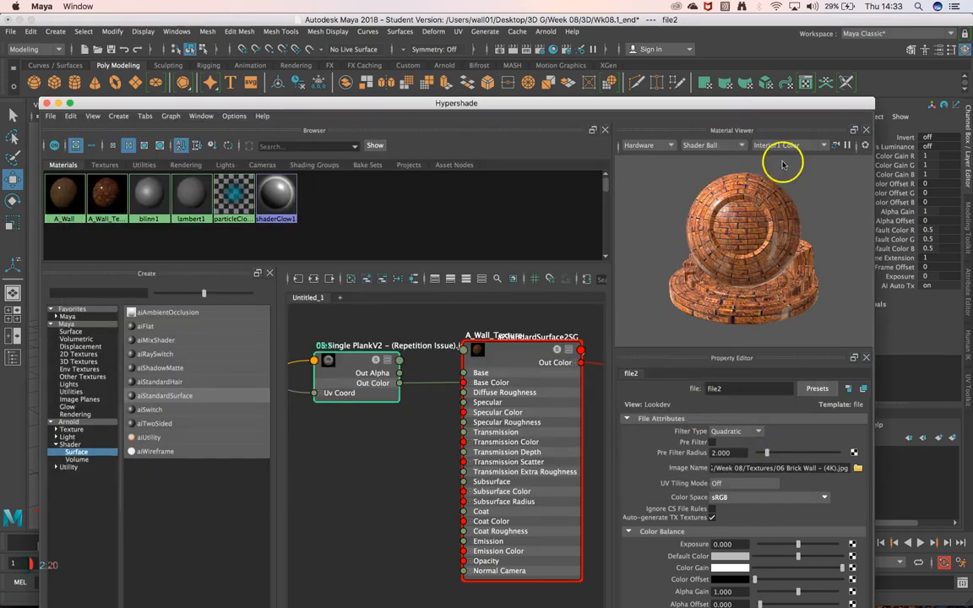
pyautogui.click(47, 103)
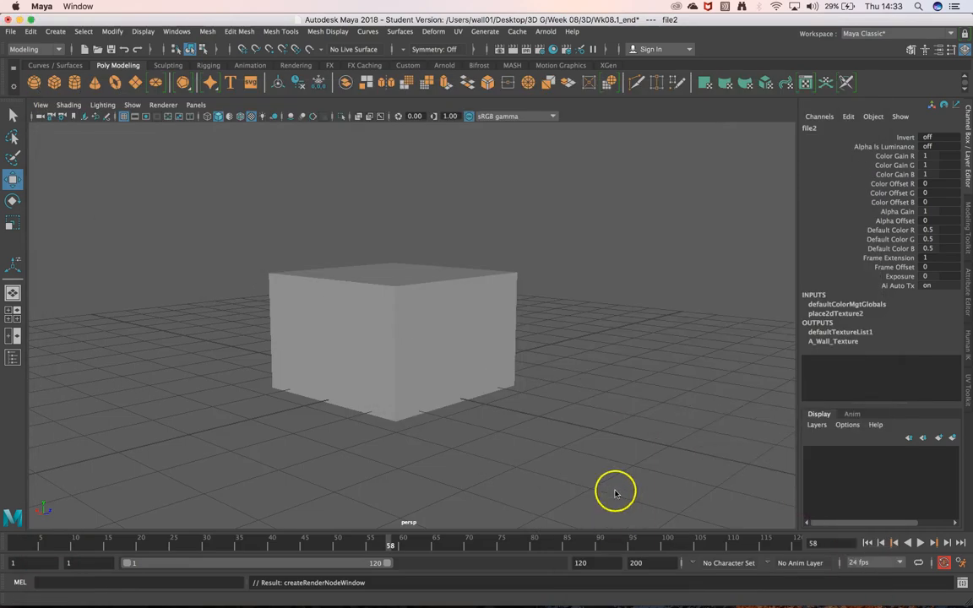
# Assign the existing A_Wall_Texture material to the cube and toggle textured display in the viewport.
pyautogui.click(394, 310)
pyautogui.moveTo(414, 264); pyautogui.dragTo(498, 561, button='right')
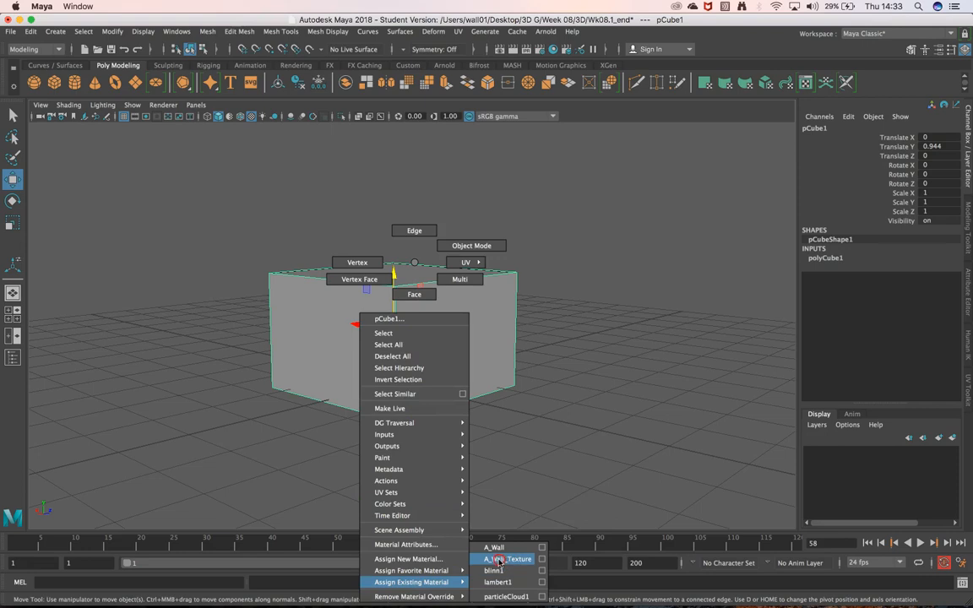
pyautogui.moveTo(507, 561); pyautogui.dragTo(507, 561, button='right')
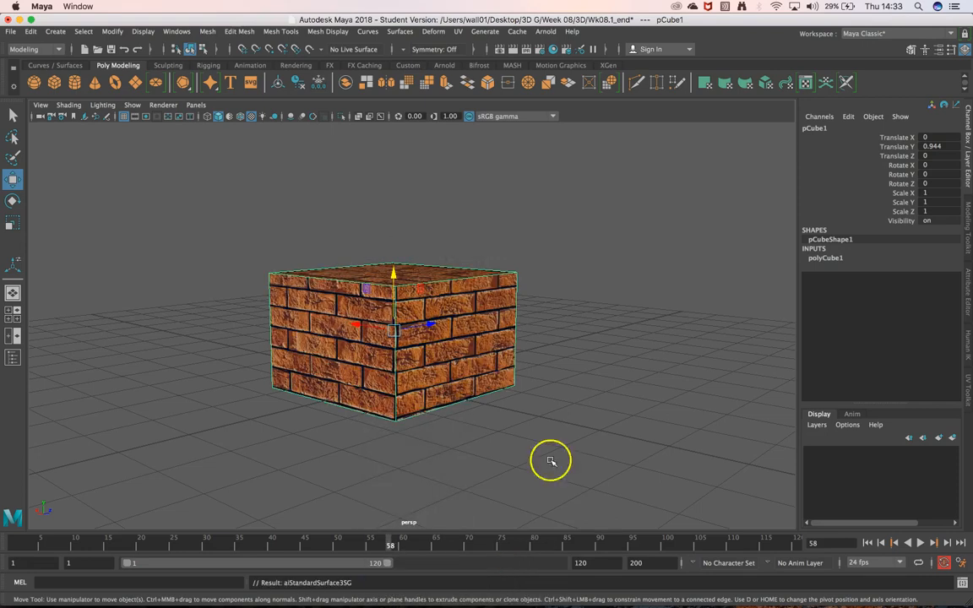
pyautogui.click(251, 117)
pyautogui.click(251, 118)
pyautogui.moveTo(608, 274)
pyautogui.keyDown('alt'); pyautogui.mouseDown()
pyautogui.moveTo(593, 319)
pyautogui.moveTo(597, 276)
pyautogui.moveTo(632, 285)
pyautogui.moveTo(589, 196)
pyautogui.moveTo(597, 280)
pyautogui.mouseUp(); pyautogui.keyUp('alt')
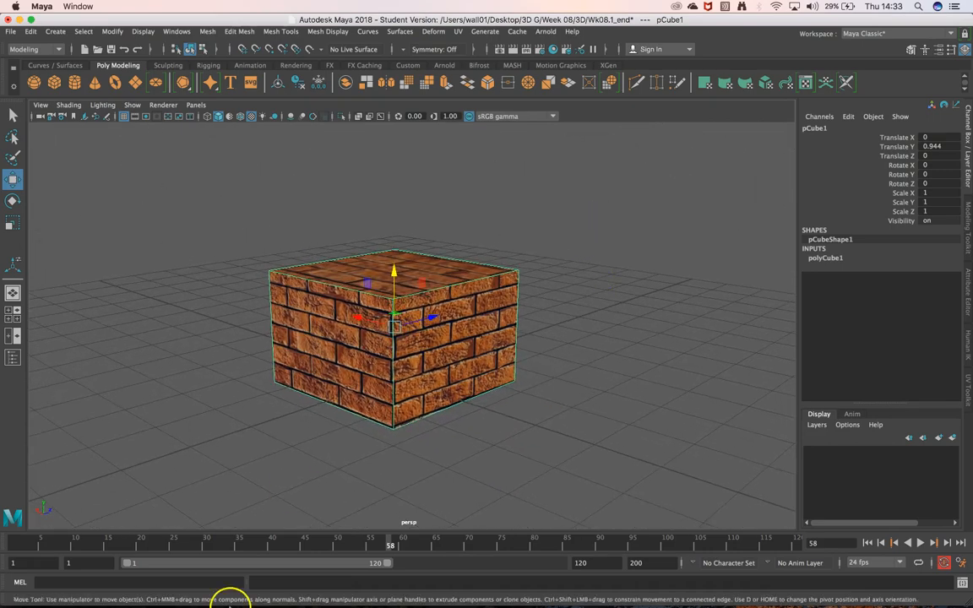
# Switch to Finder to check the brick size in the 06 Brick Wall - (4K).jpg preview, and return to Maya.
pyautogui.click(54, 583)
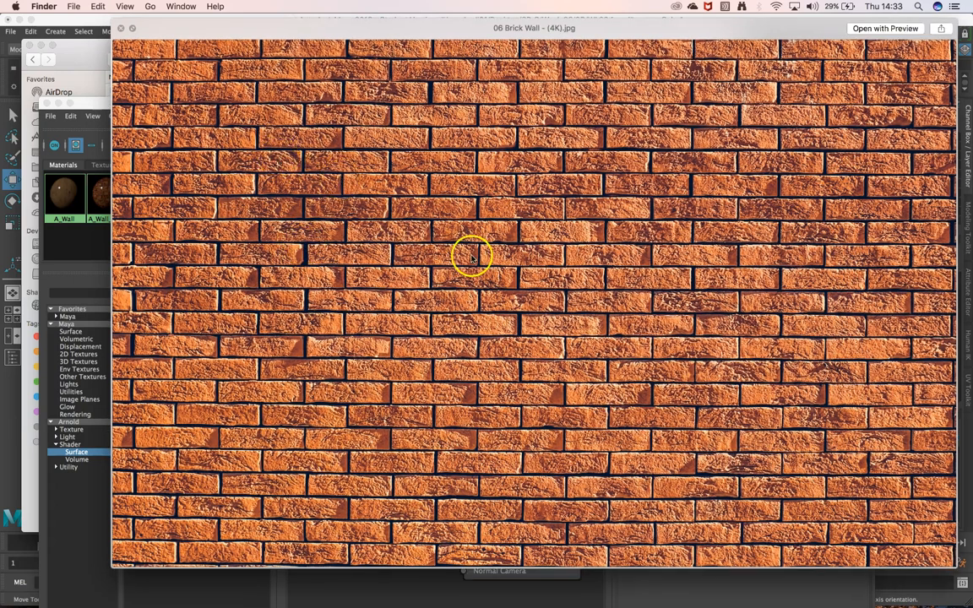
pyautogui.press('space')
pyautogui.click(58, 103)
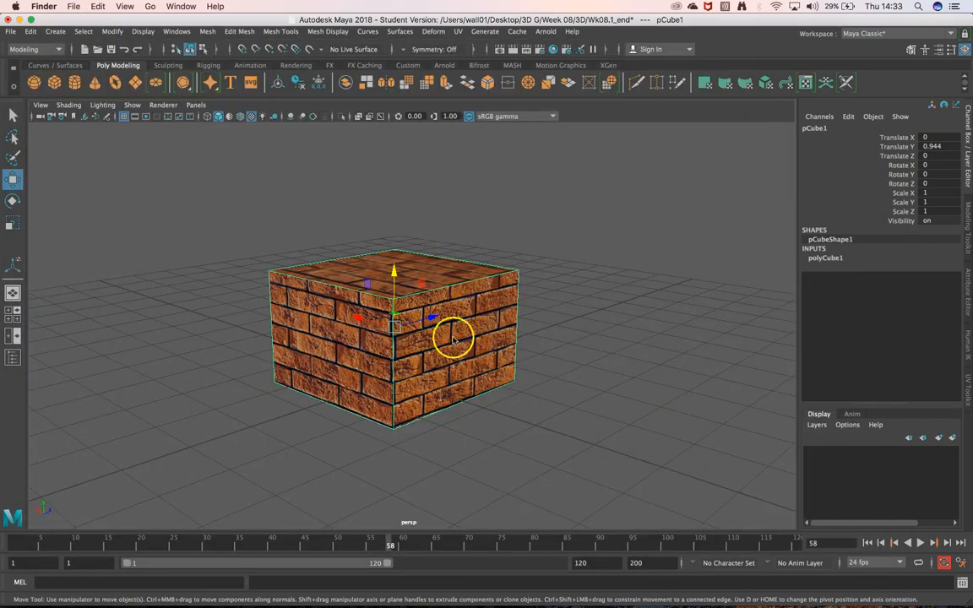
# Open the UV Toolkit and apply an Automatic UV projection to the cube.
pyautogui.click(964, 383)
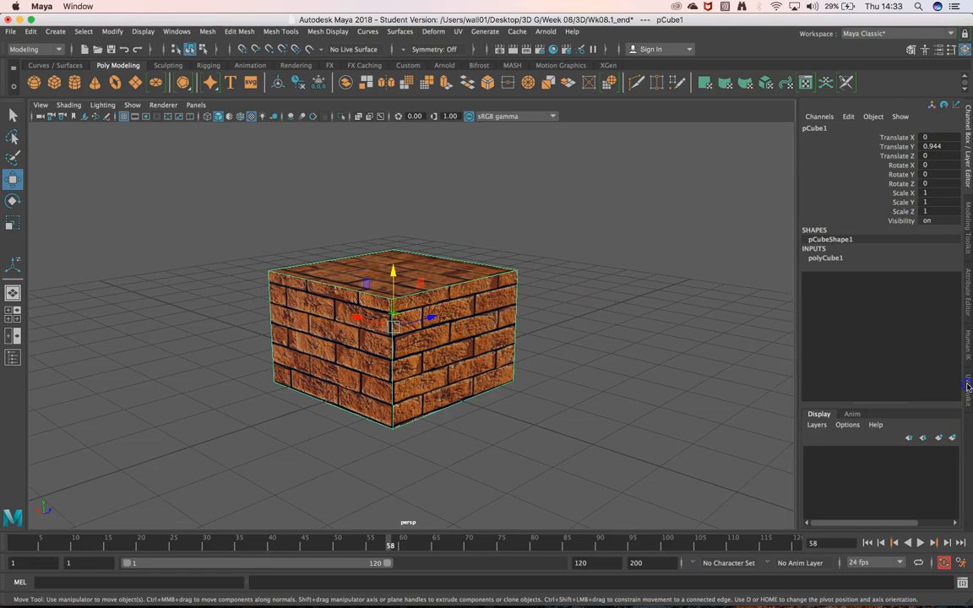
pyautogui.click(968, 386)
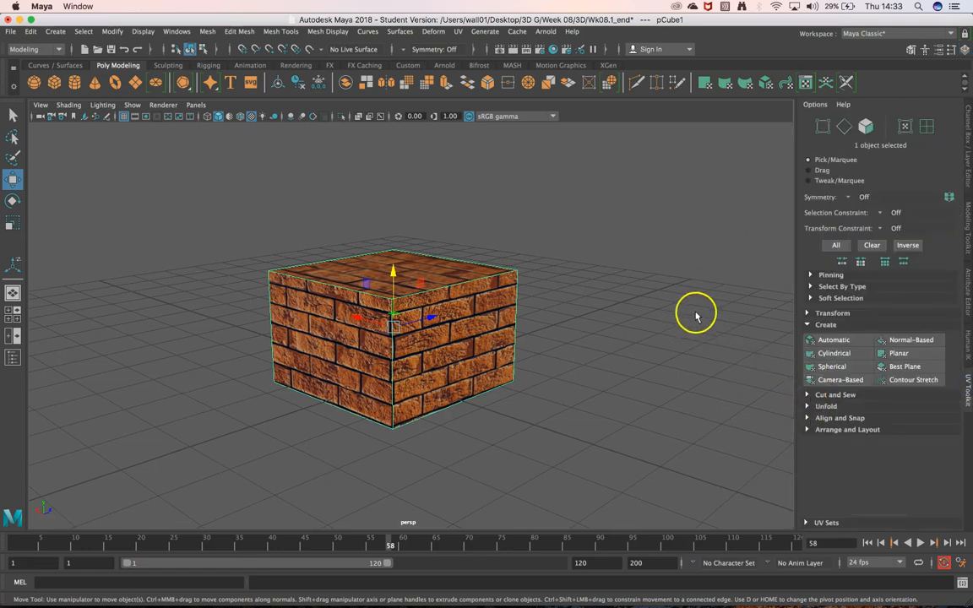
pyautogui.click(833, 341)
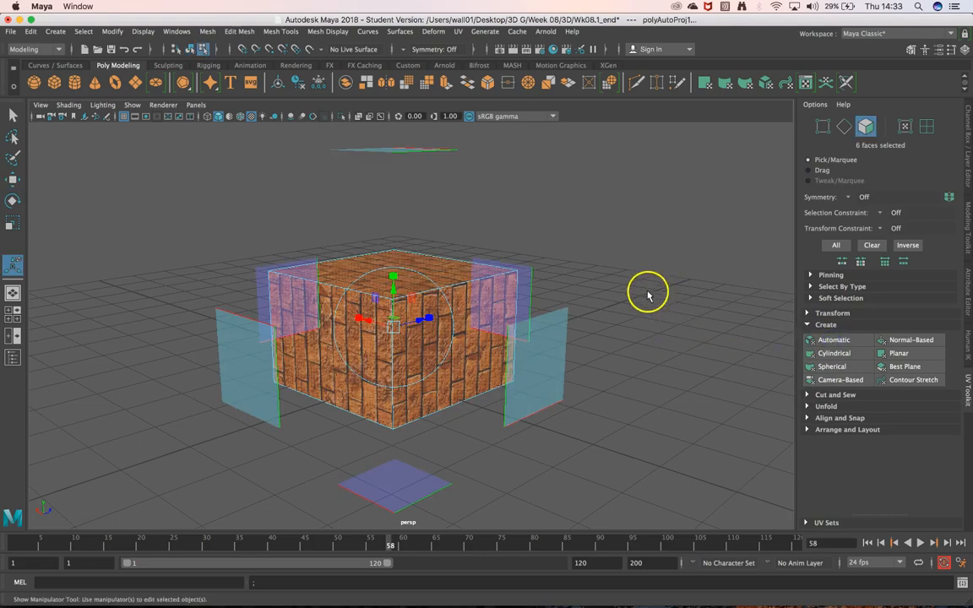
pyautogui.moveTo(646, 281)
pyautogui.keyDown('alt'); pyautogui.mouseDown()
pyautogui.moveTo(624, 276)
pyautogui.moveTo(574, 326)
pyautogui.moveTo(565, 266)
pyautogui.moveTo(669, 267)
pyautogui.moveTo(632, 271)
pyautogui.moveTo(647, 274)
pyautogui.mouseUp(); pyautogui.keyUp('alt')
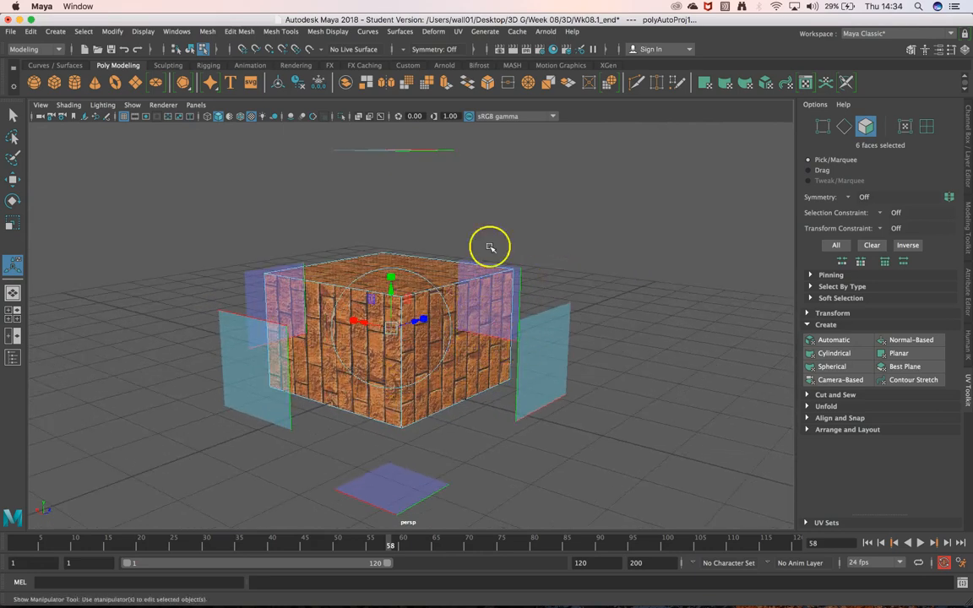
# Replace the cube's UV mapping with a Planar projection across all of its faces.
pyautogui.moveTo(659, 322)
pyautogui.keyDown('alt'); pyautogui.mouseDown()
pyautogui.moveTo(655, 331)
pyautogui.moveTo(652, 302)
pyautogui.moveTo(661, 306)
pyautogui.mouseUp(); pyautogui.keyUp('alt')
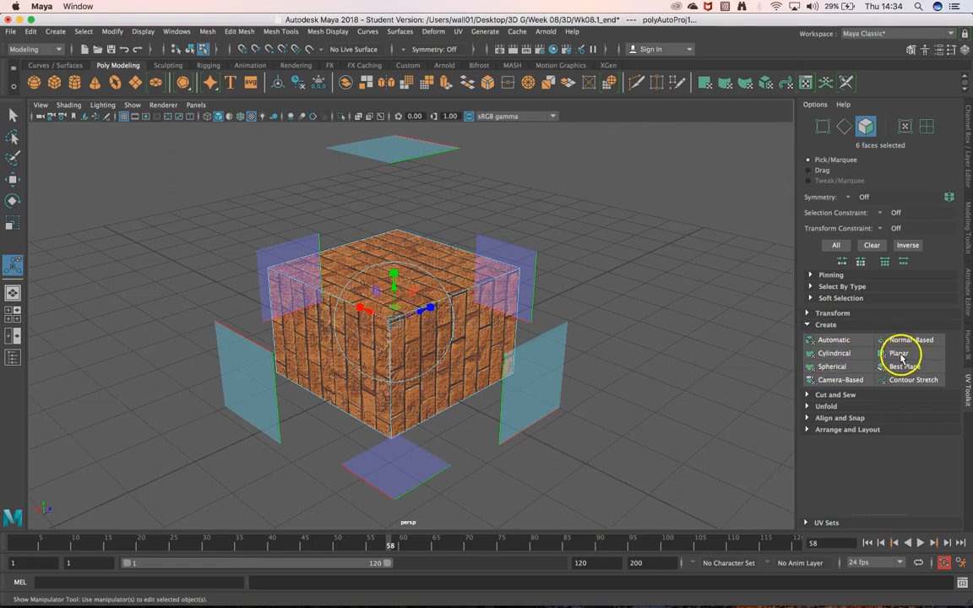
pyautogui.click(900, 355)
pyautogui.keyDown('alt'); pyautogui.moveTo(586, 474); pyautogui.dragTo(562, 452); pyautogui.keyUp('alt')
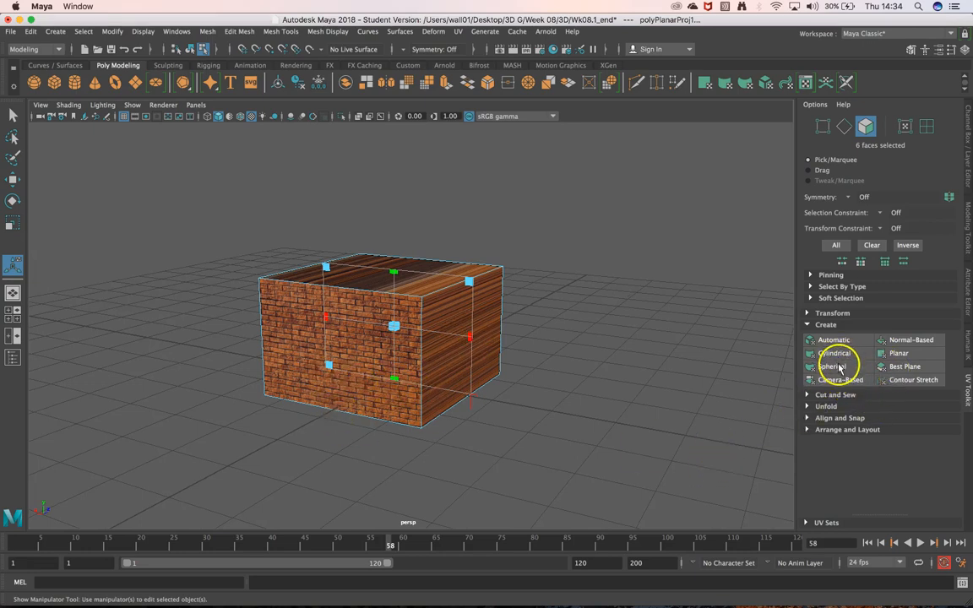
# Try a Best Plane UV projection on the cube's two visible side faces together.
pyautogui.click(901, 370)
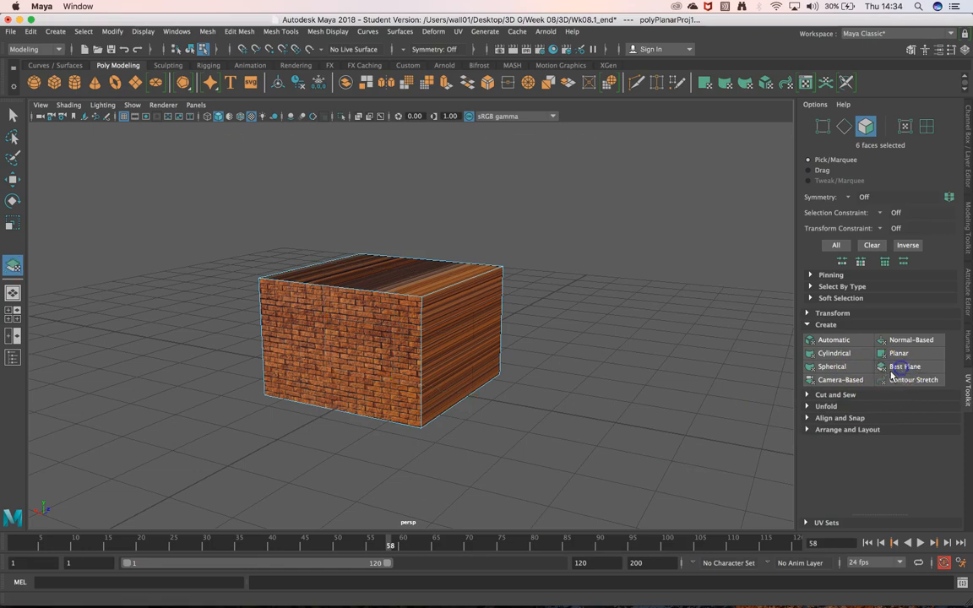
pyautogui.click(468, 336)
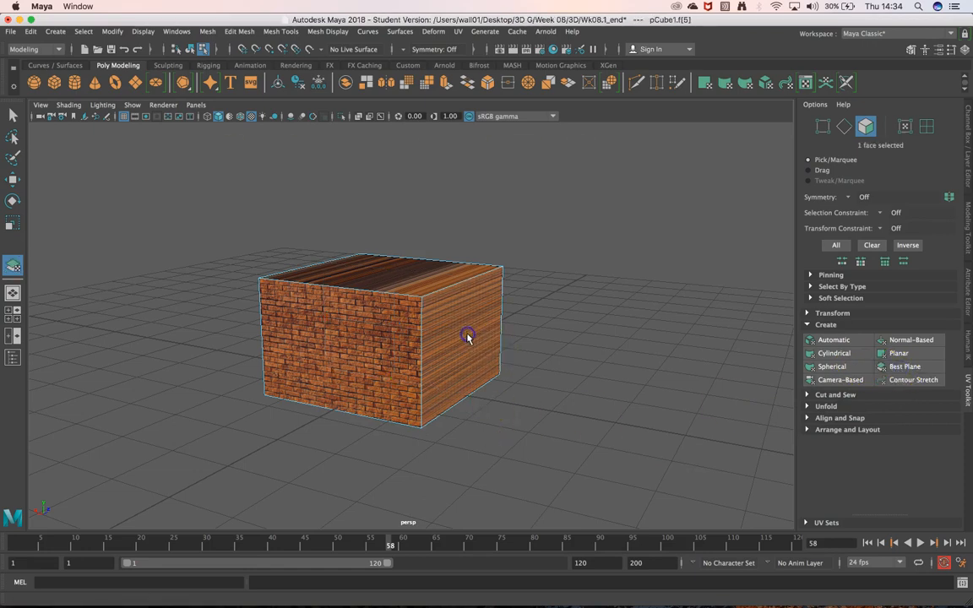
pyautogui.keyDown('shift'); pyautogui.click(314, 351); pyautogui.keyUp('shift')
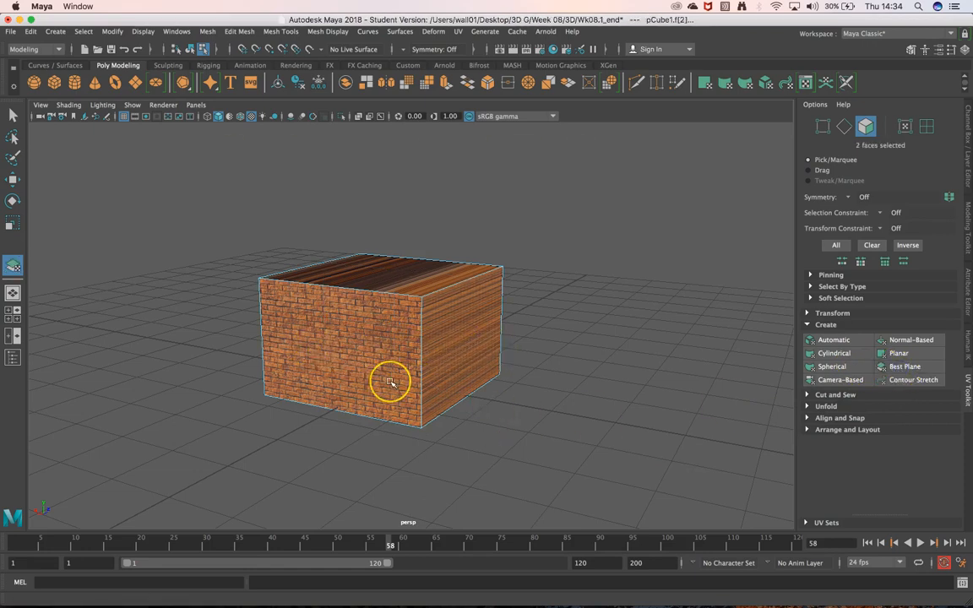
pyautogui.press('Return')
# Try Best Plane again on the side face with the stretched texture, also picking the adjoining brick face.
pyautogui.scroll(-3, 504, 363)
pyautogui.scroll(6, 504, 364)
pyautogui.click(696, 390)
pyautogui.click(383, 347)
pyautogui.click(903, 372)
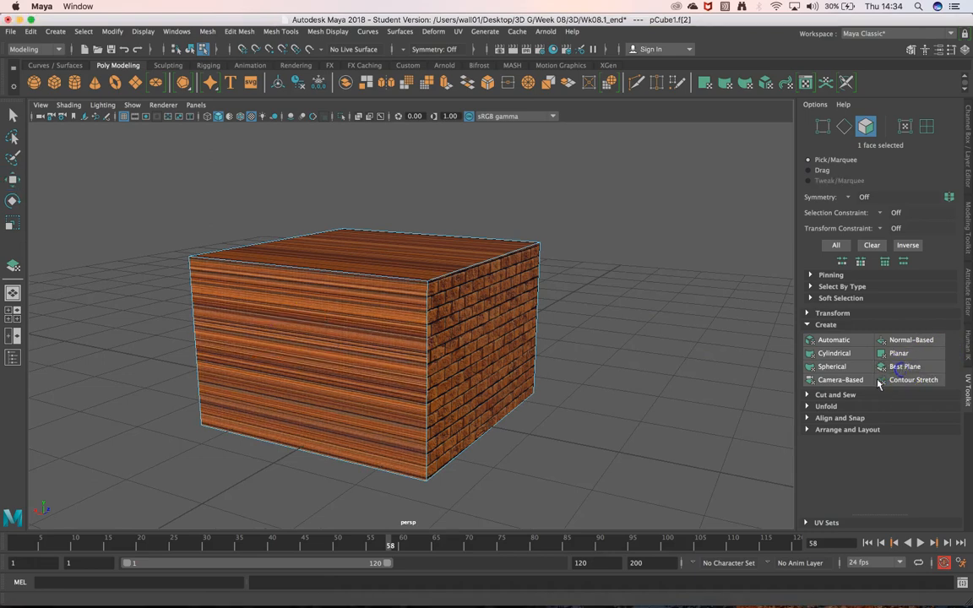
pyautogui.click(391, 361)
pyautogui.keyDown('shift'); pyautogui.click(470, 340); pyautogui.keyUp('shift')
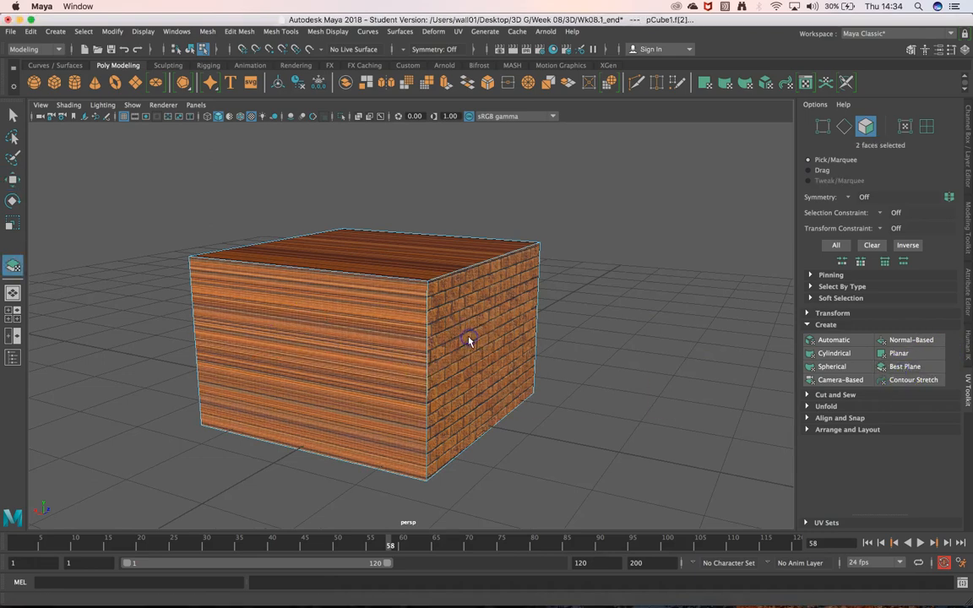
pyautogui.keyDown('shift'); pyautogui.click(505, 410); pyautogui.keyUp('shift')
pyautogui.press('w')
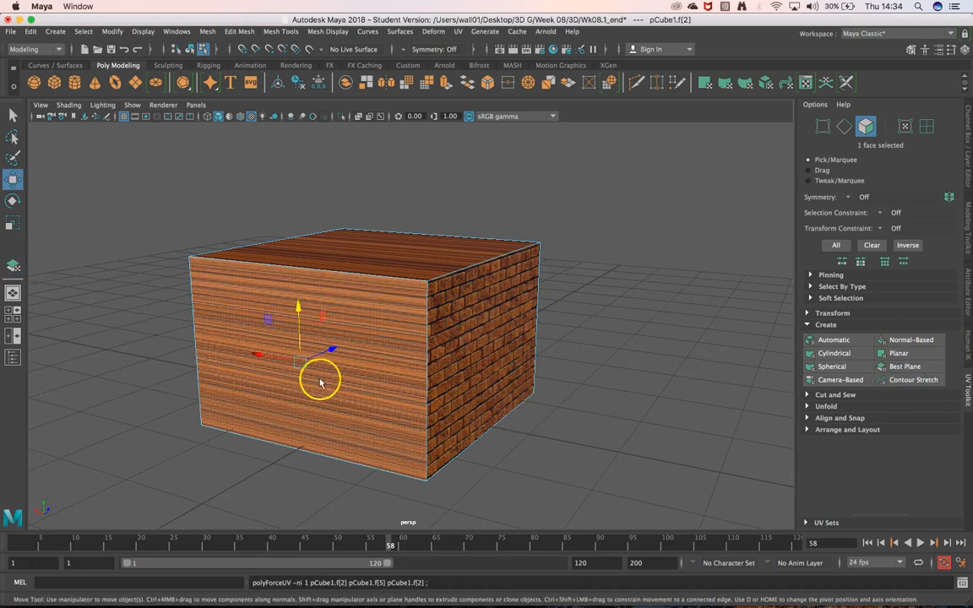
# Apply a Best Plane UV projection to only the side face with the stretched texture.
pyautogui.click(902, 370)
pyautogui.click(380, 376)
pyautogui.press('Return')
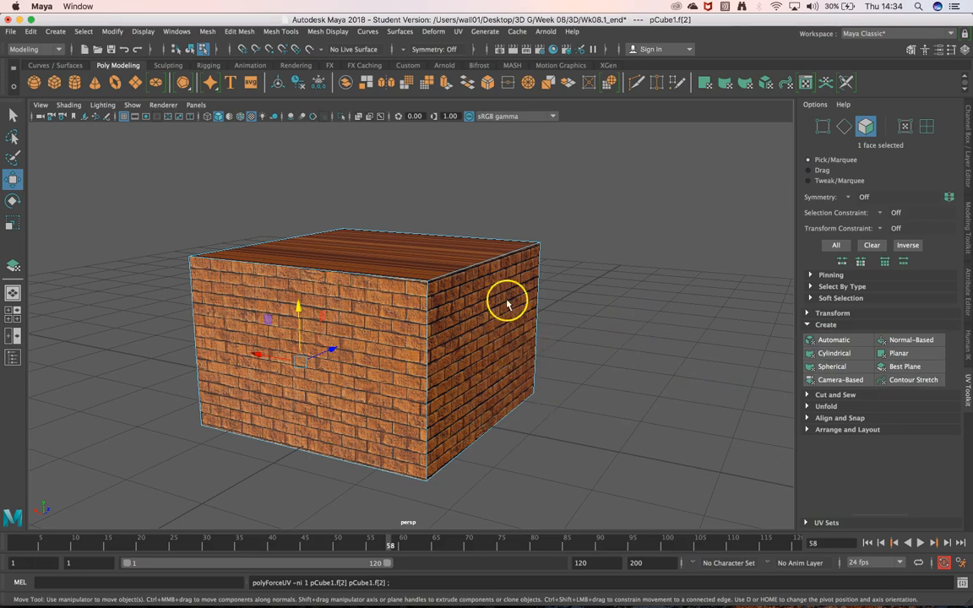
# Apply a Best Plane UV projection to the adjoining side face on its own and clear the face selection.
pyautogui.click(486, 358)
pyautogui.click(911, 369)
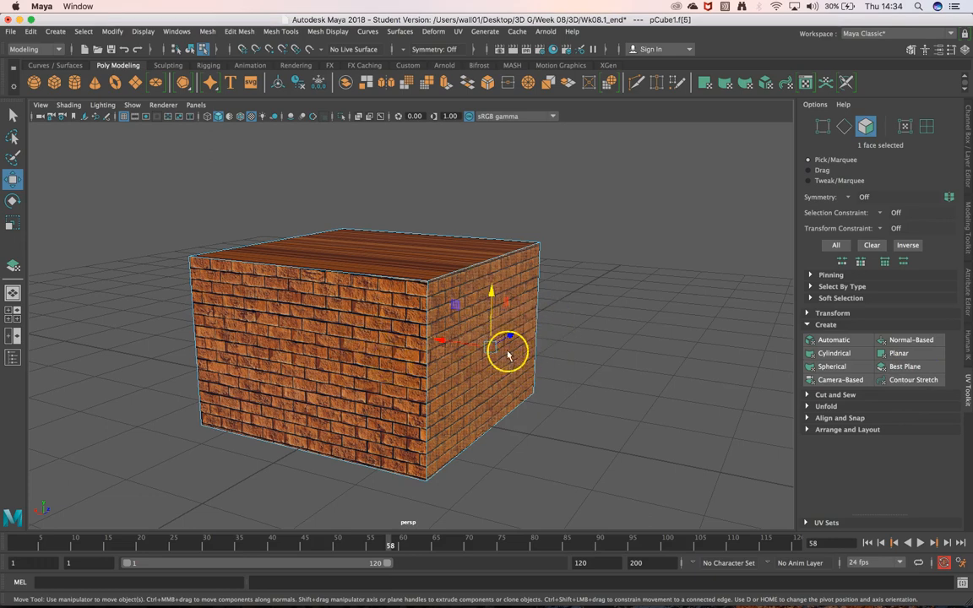
pyautogui.click(597, 328)
pyautogui.keyDown('alt'); pyautogui.moveTo(515, 380); pyautogui.dragTo(732, 308); pyautogui.keyUp('alt')
# Preview the 06 Brick Wall - (4K).jpg texture in Finder for comparison, and clear the Hypershade, Finder and preview windows away.
pyautogui.moveTo(163, 587)
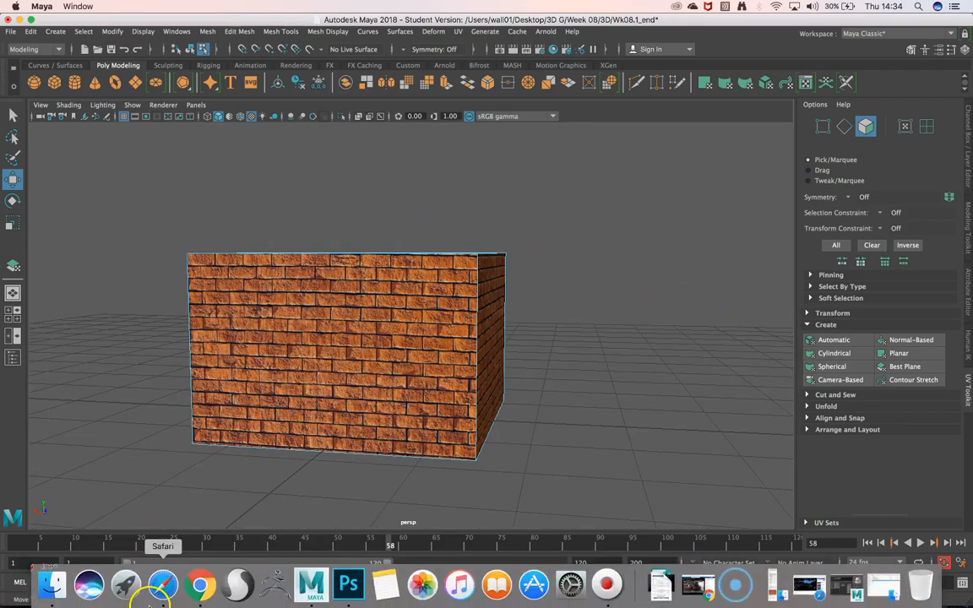
pyautogui.click(53, 586)
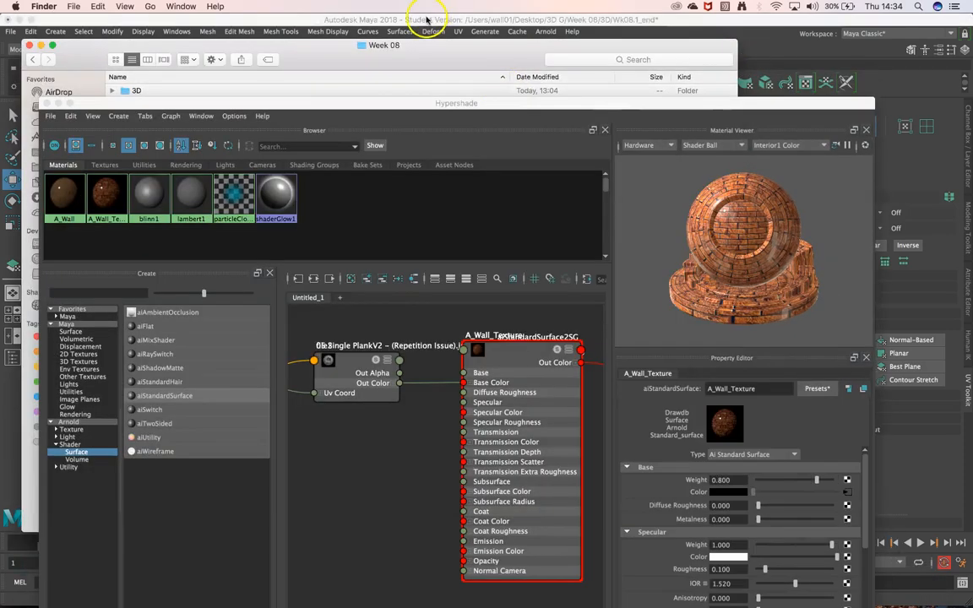
pyautogui.press('space')
pyautogui.moveTo(341, 30); pyautogui.dragTo(539, 118)
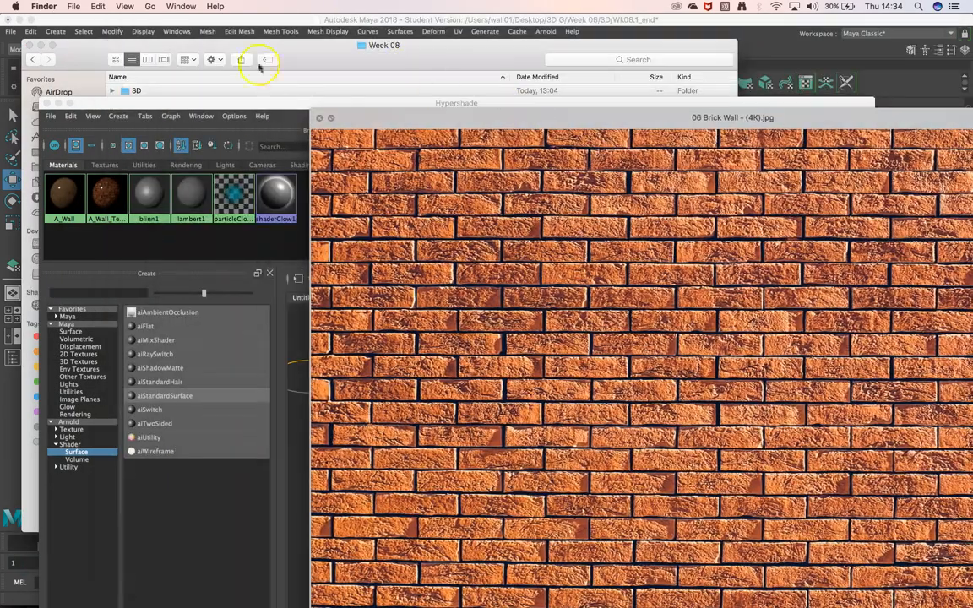
pyautogui.click(57, 104)
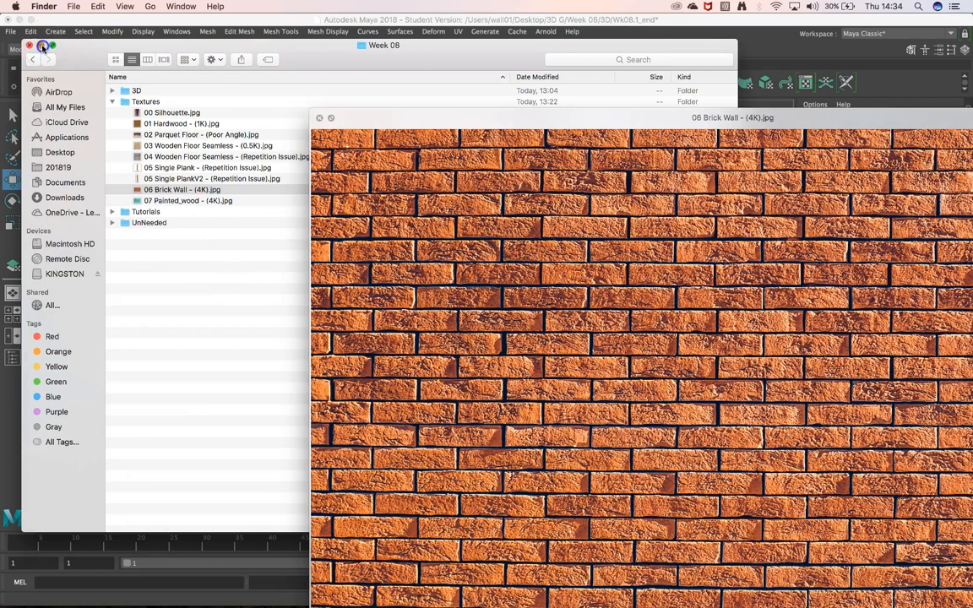
pyautogui.click(41, 44)
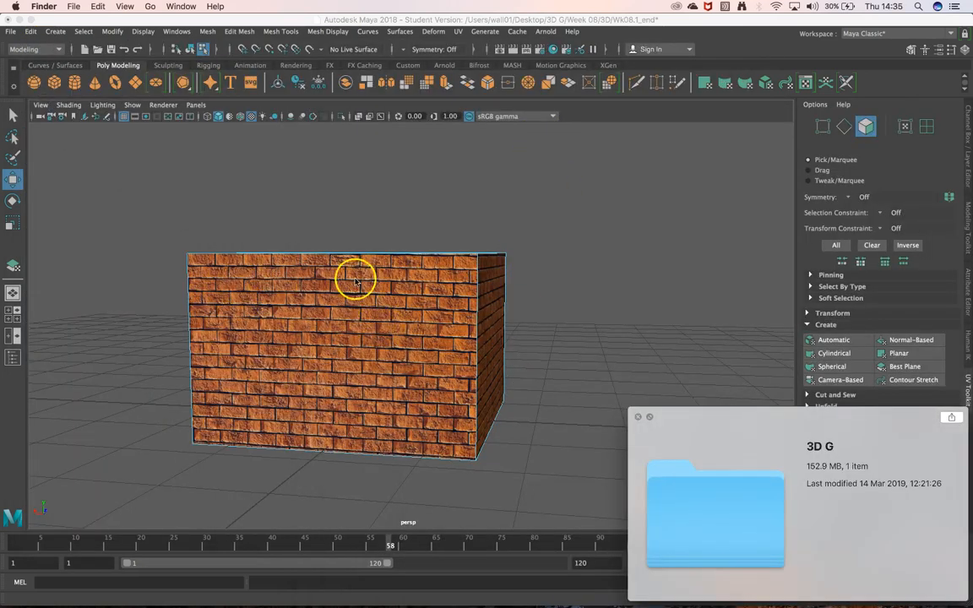
pyautogui.click(639, 419)
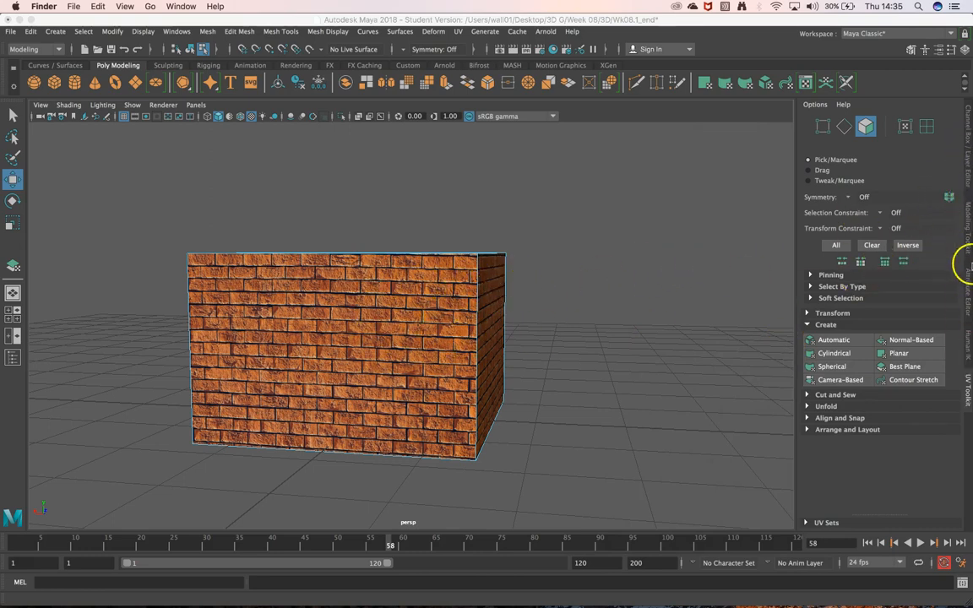
# Switch the cube from face editing back to object selection and select it with its attributes displayed.
pyautogui.click(968, 303)
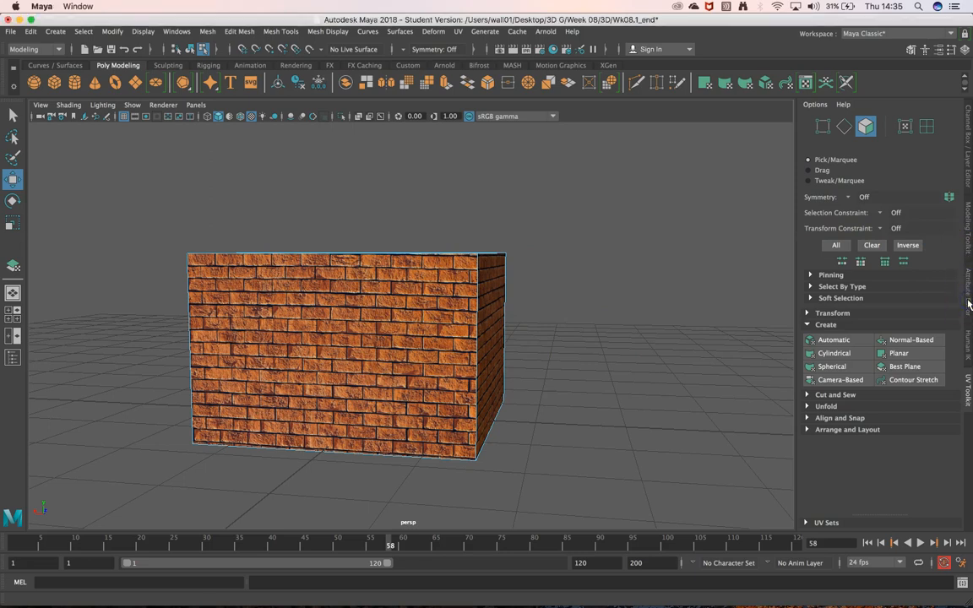
pyautogui.click(969, 298)
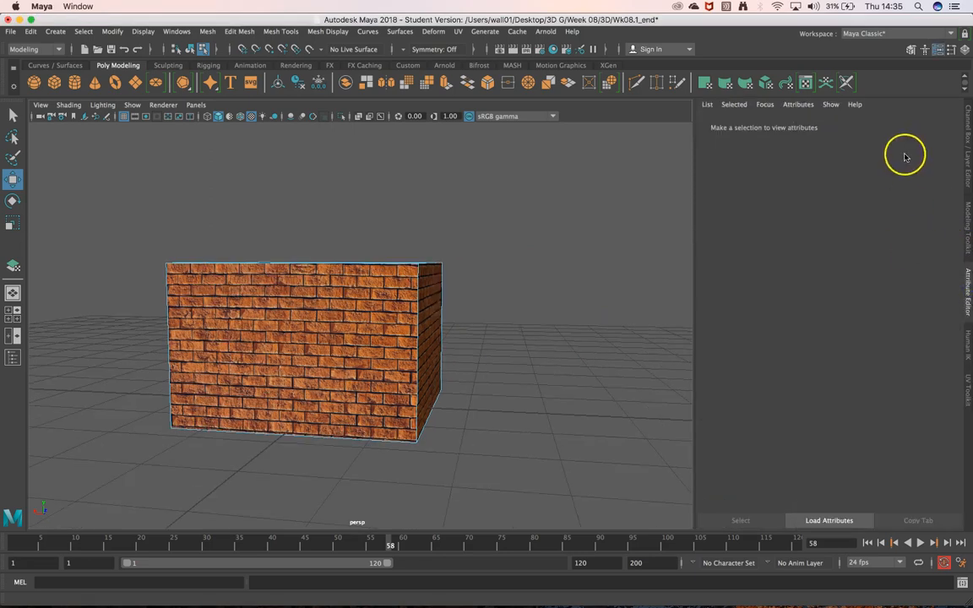
pyautogui.click(355, 324)
pyautogui.click(360, 386)
pyautogui.moveTo(359, 386); pyautogui.dragTo(407, 250, button='right')
pyautogui.click(404, 287)
pyautogui.click(811, 167)
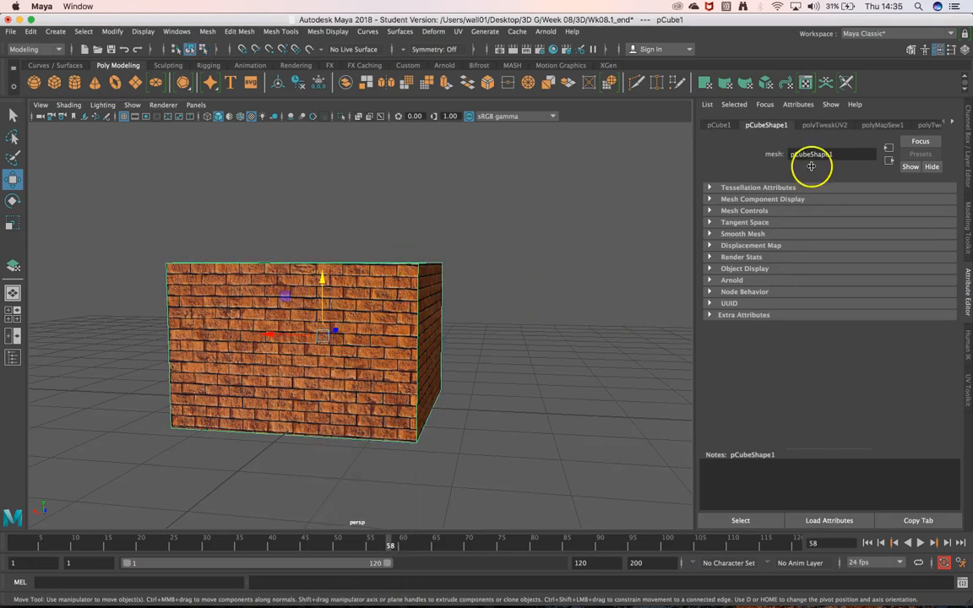
# Open the file texture node that feeds the base color of the cube's A_Wall_Texture material.
pyautogui.click(953, 124)
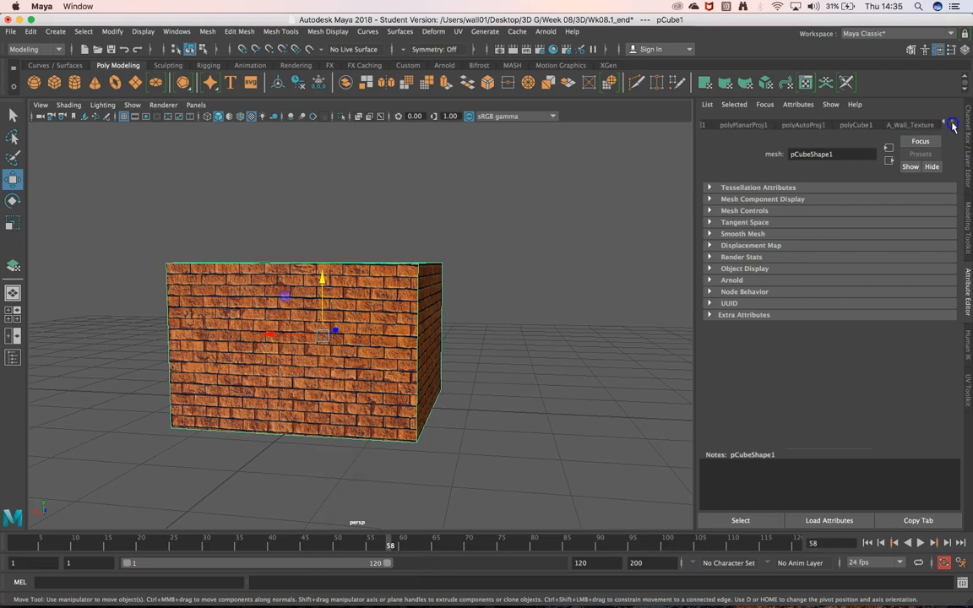
pyautogui.click(920, 127)
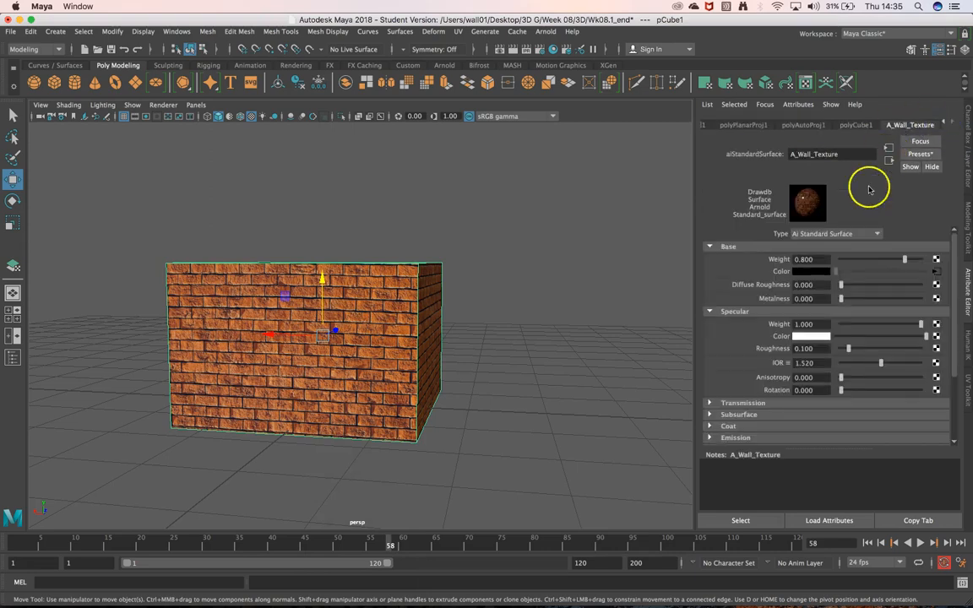
pyautogui.click(937, 274)
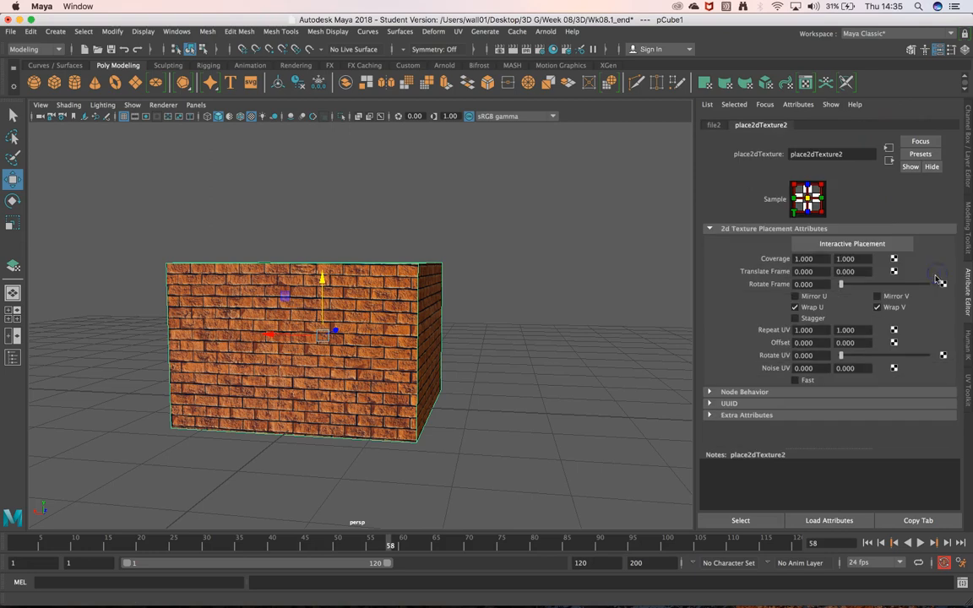
pyautogui.click(714, 125)
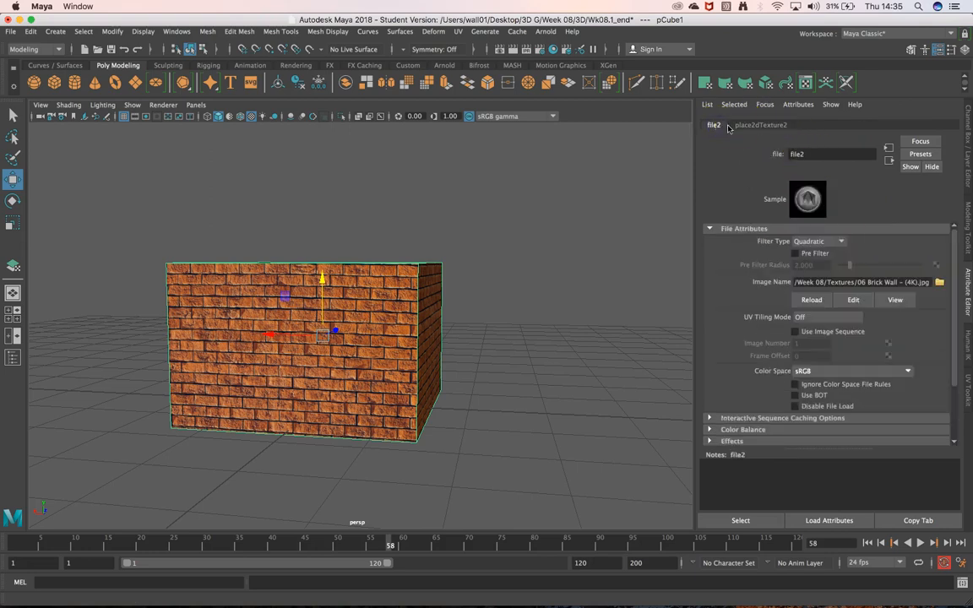
# Set the brick texture's Repeat UV to 2 in both directions in its 2D placement settings, and deselect the cube.
pyautogui.click(748, 127)
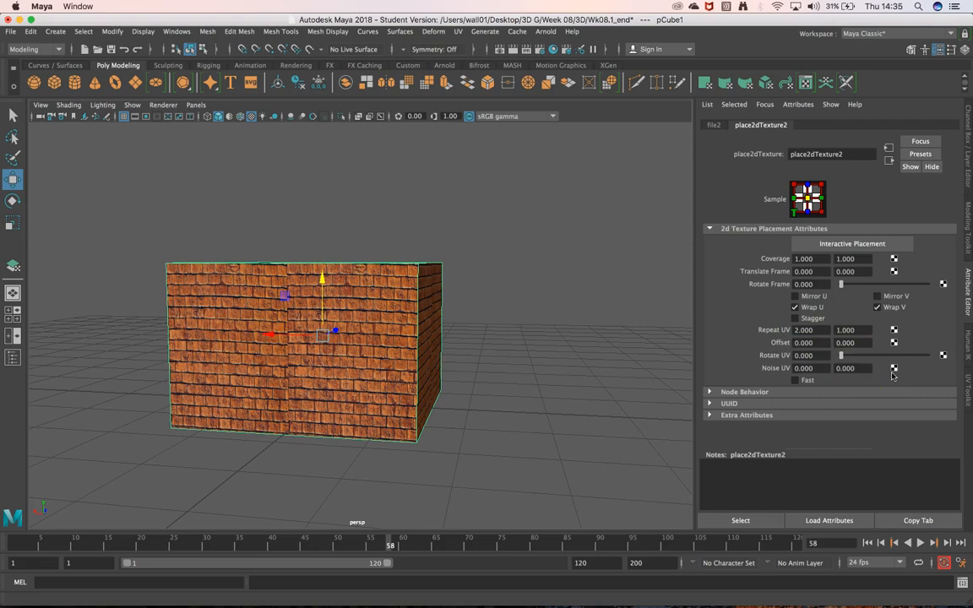
pyautogui.click(854, 330)
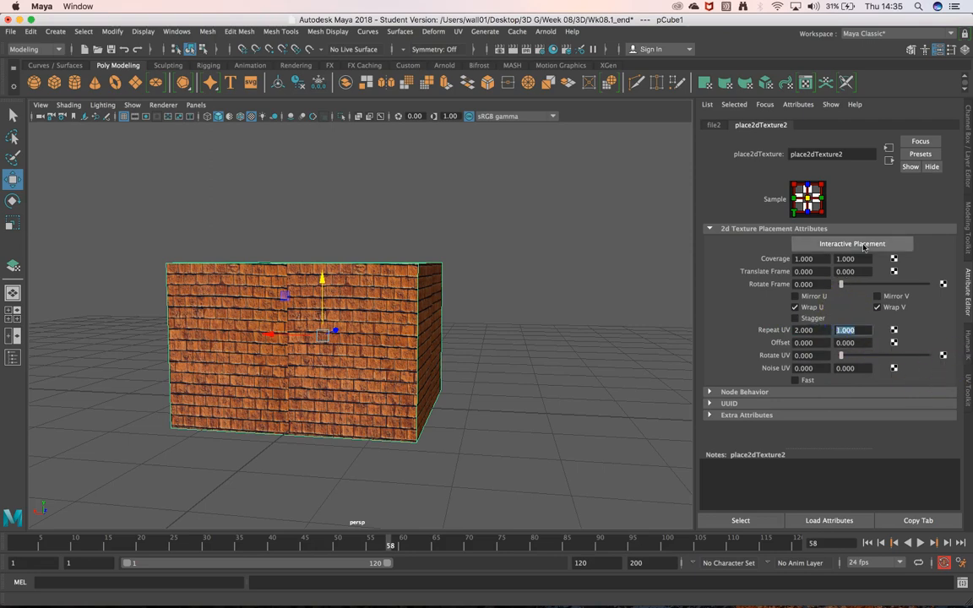
pyautogui.press('Return')
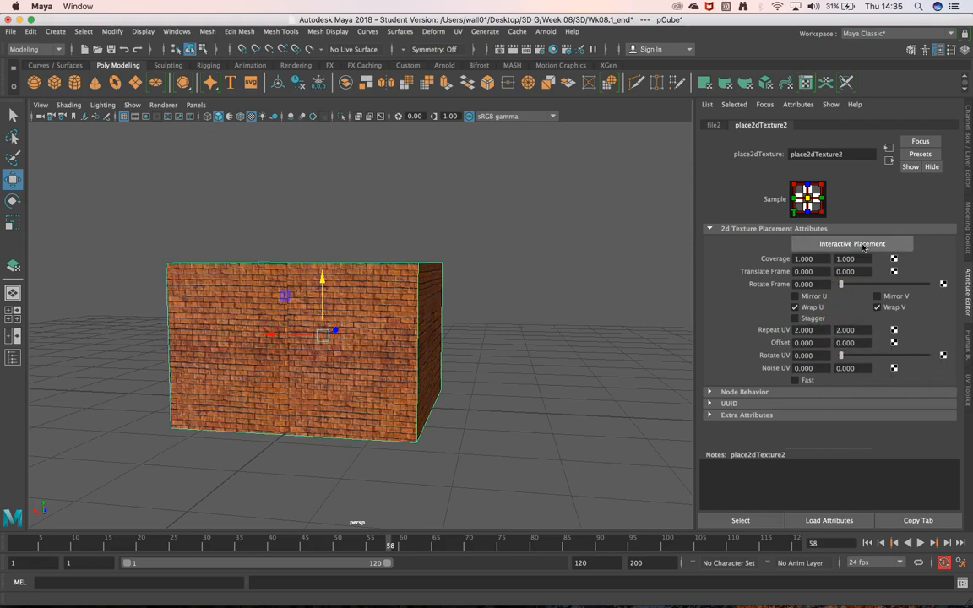
pyautogui.click(519, 321)
# Examine the vertical join between the texture repeats in the middle of the cube's brick face, close up and from afar.
pyautogui.scroll(-5, 273, 329)
pyautogui.scroll(8, 271, 331)
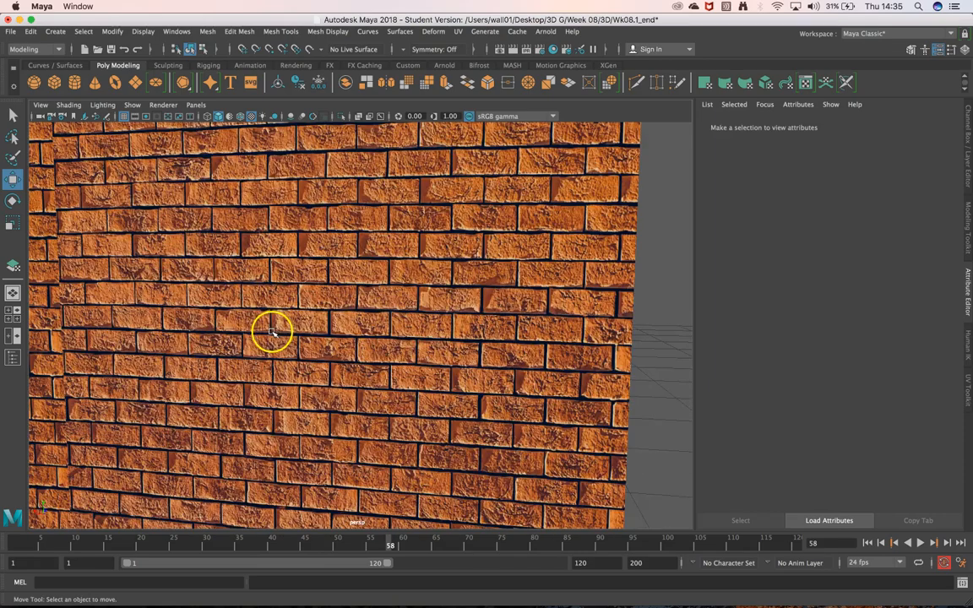
pyautogui.scroll(-4, 263, 336)
pyautogui.keyDown('alt'); pyautogui.moveTo(203, 303); pyautogui.dragTo(310, 337); pyautogui.keyUp('alt')
pyautogui.scroll(-5, 338, 287)
pyautogui.scroll(9, 340, 290)
pyautogui.scroll(5, 341, 290)
pyautogui.keyDown('alt'); pyautogui.moveTo(342, 289); pyautogui.dragTo(414, 246, button='middle'); pyautogui.keyUp('alt')
pyautogui.keyDown('alt'); pyautogui.moveTo(414, 247); pyautogui.dragTo(368, 307, button='right'); pyautogui.keyUp('alt')
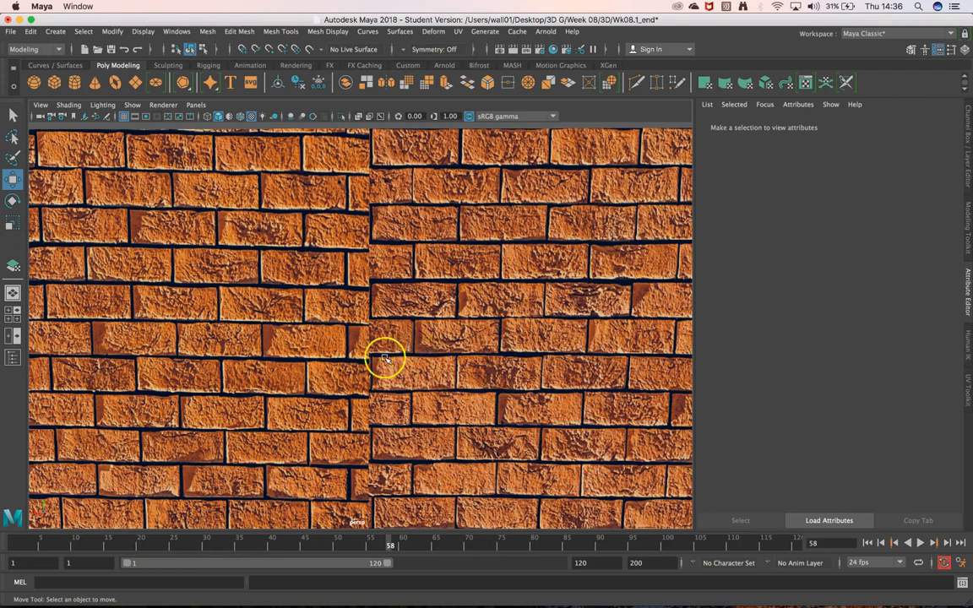
pyautogui.scroll(5, 314, 364)
pyautogui.scroll(-12, 305, 374)
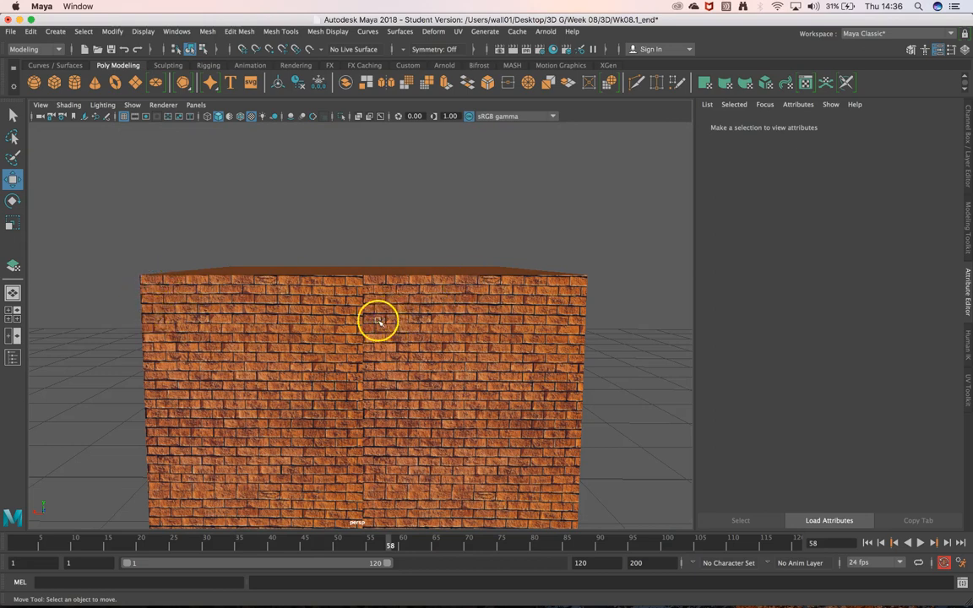
pyautogui.keyDown('alt'); pyautogui.moveTo(296, 407); pyautogui.dragTo(365, 324, button='middle'); pyautogui.keyUp('alt')
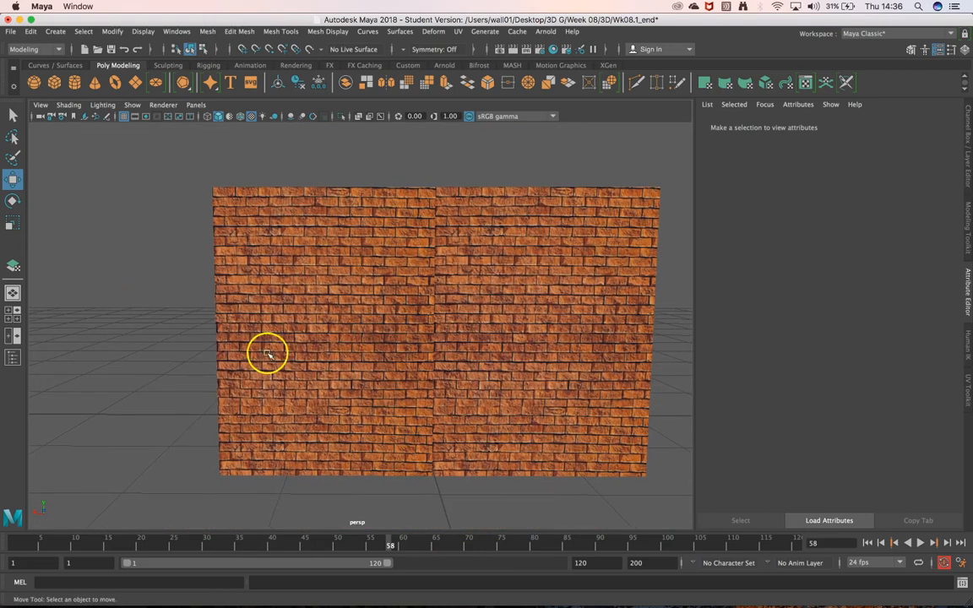
# Examine the horizontal join between the upper and lower texture repeats and the repeating pattern across the whole brick face.
pyautogui.scroll(5, 228, 364)
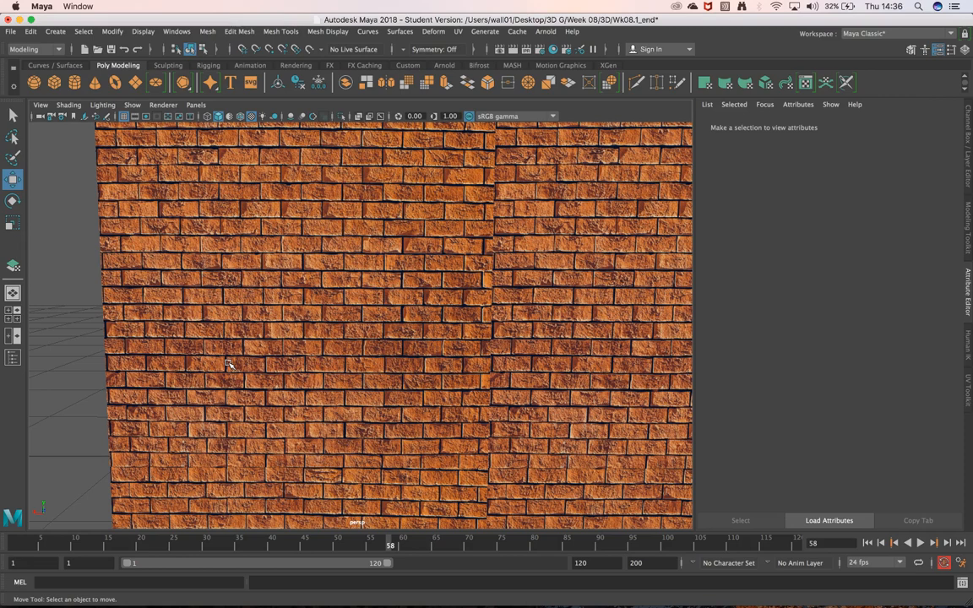
pyautogui.moveTo(331, 368)
pyautogui.keyDown('alt'); pyautogui.mouseDown(button='middle')
pyautogui.moveTo(359, 318)
pyautogui.moveTo(346, 359)
pyautogui.mouseUp(button='middle'); pyautogui.keyUp('alt')
pyautogui.scroll(4, 411, 373)
pyautogui.scroll(-8, 410, 373)
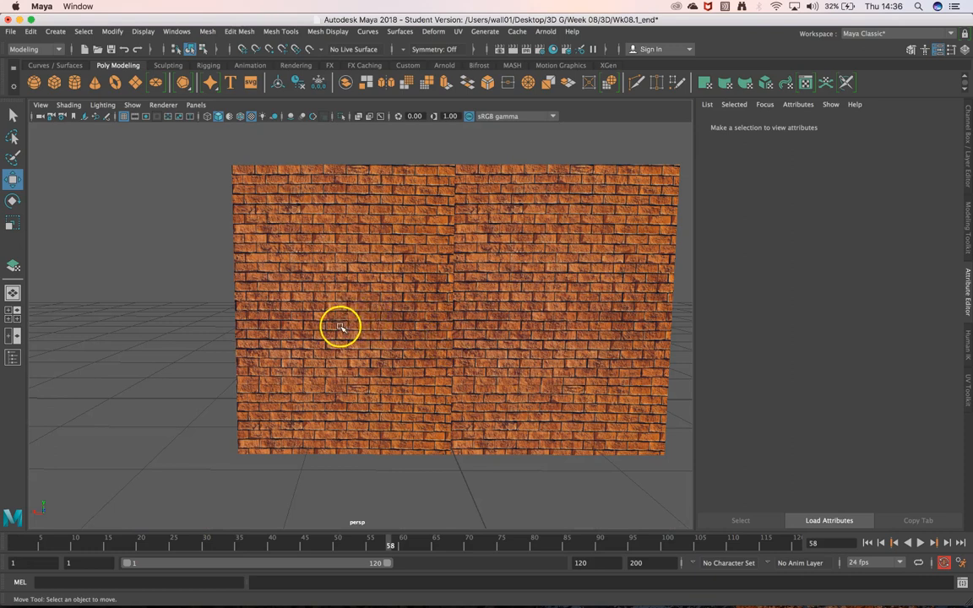
pyautogui.scroll(5, 338, 316)
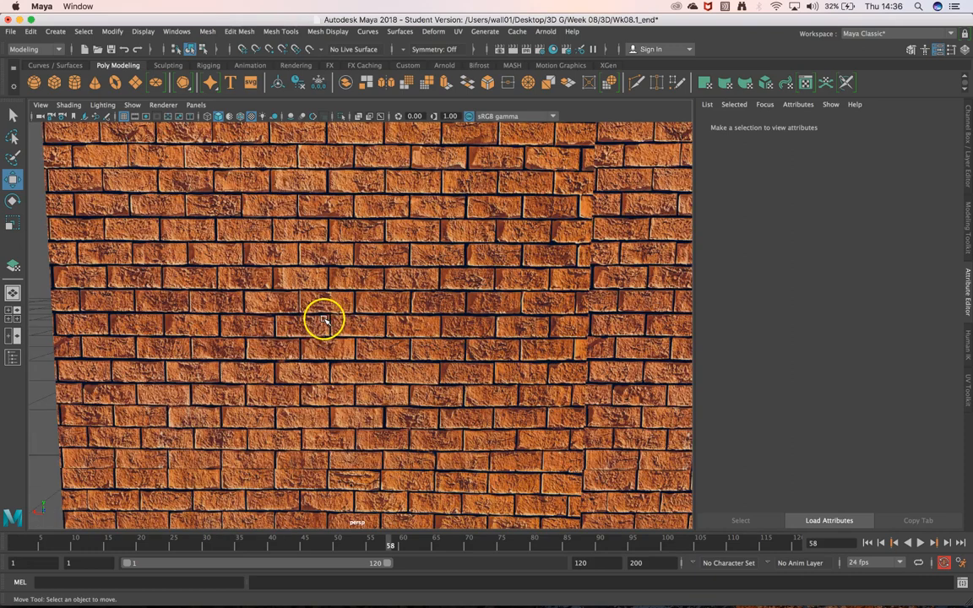
pyautogui.keyDown('alt'); pyautogui.moveTo(290, 331); pyautogui.dragTo(381, 319, button='middle'); pyautogui.keyUp('alt')
pyautogui.scroll(2, 381, 319)
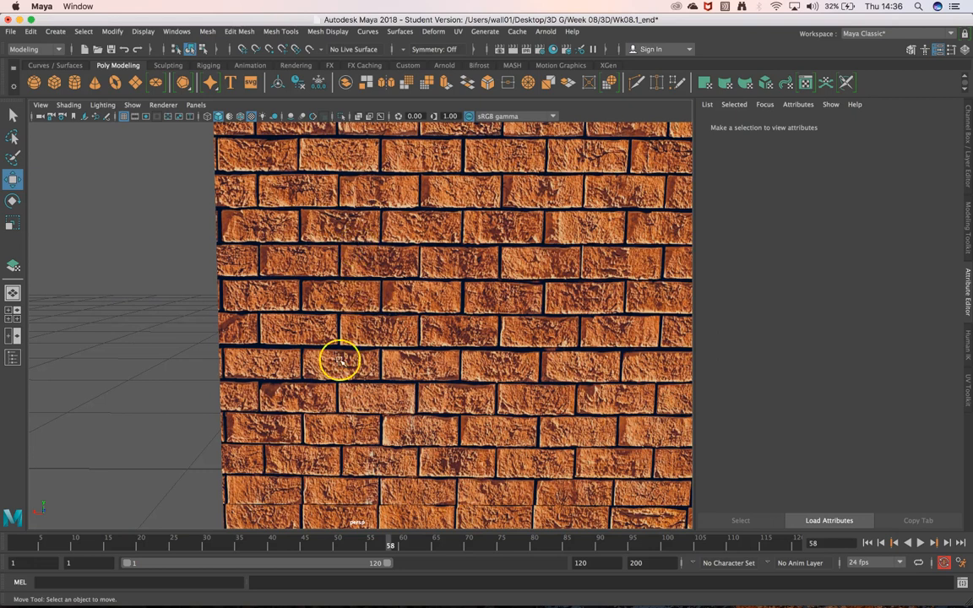
pyautogui.keyDown('alt'); pyautogui.moveTo(390, 463); pyautogui.dragTo(357, 354); pyautogui.keyUp('alt')
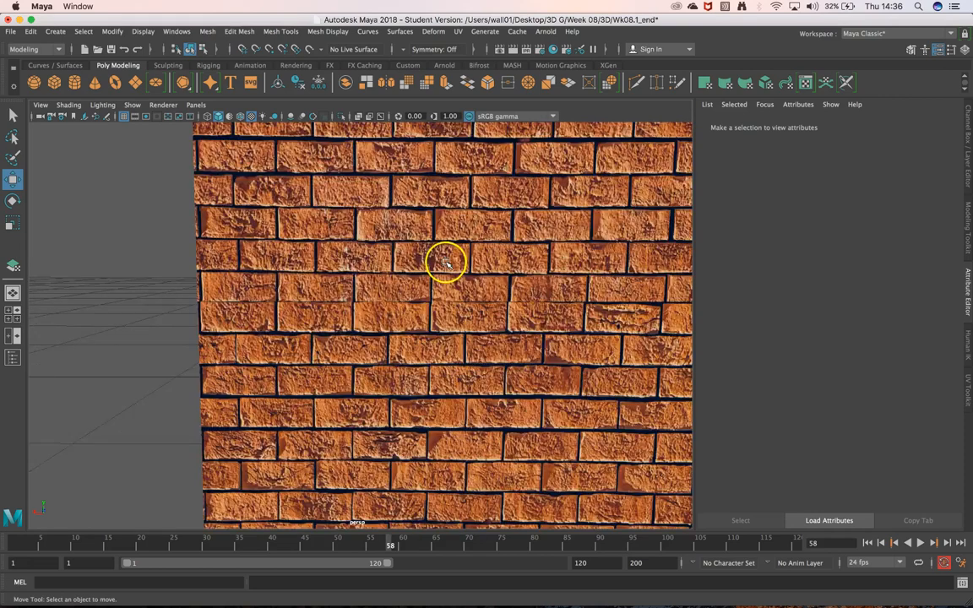
pyautogui.scroll(-10, 446, 262)
pyautogui.keyDown('alt'); pyautogui.moveTo(459, 232); pyautogui.dragTo(405, 354, button='middle'); pyautogui.keyUp('alt')
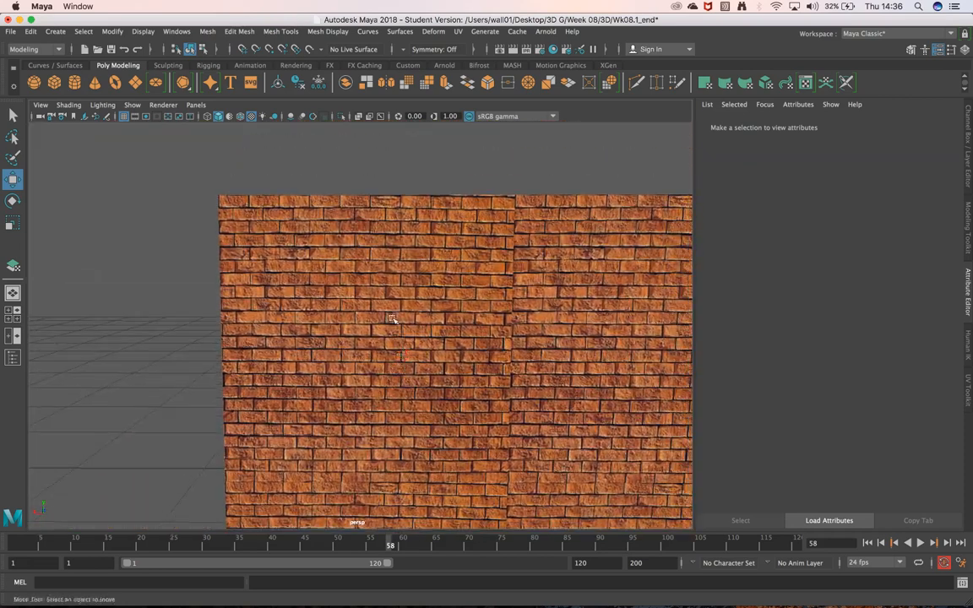
pyautogui.scroll(5, 285, 343)
pyautogui.keyDown('alt'); pyautogui.moveTo(280, 372); pyautogui.dragTo(344, 321, button='middle'); pyautogui.keyUp('alt')
pyautogui.scroll(2, 340, 338)
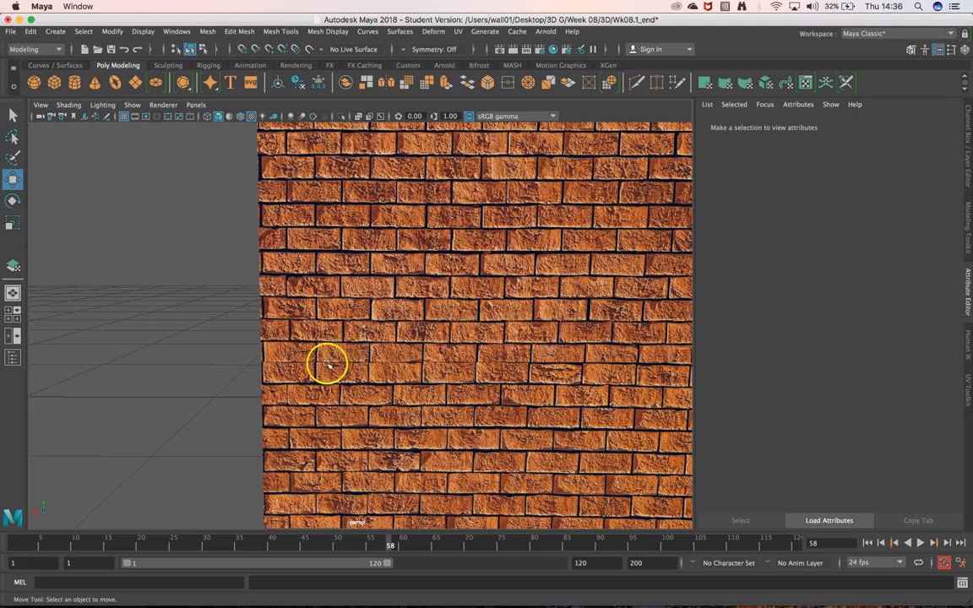
pyautogui.scroll(3, 309, 391)
pyautogui.scroll(-5, 408, 339)
pyautogui.scroll(-4, 477, 360)
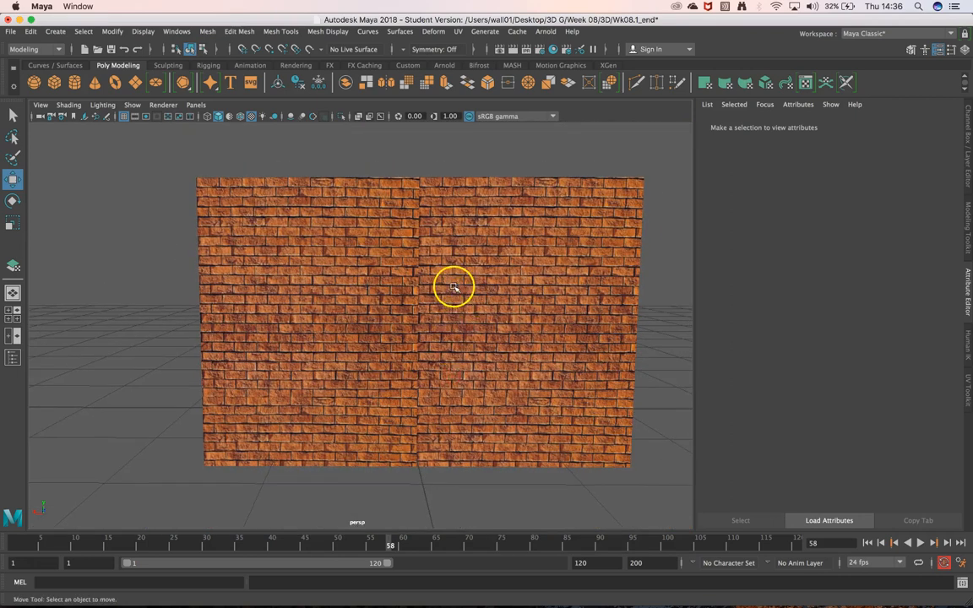
# Reselect the cube, reopen its brick texture's 2D placement settings and check two adjoining side faces from a corner.
pyautogui.click(452, 286)
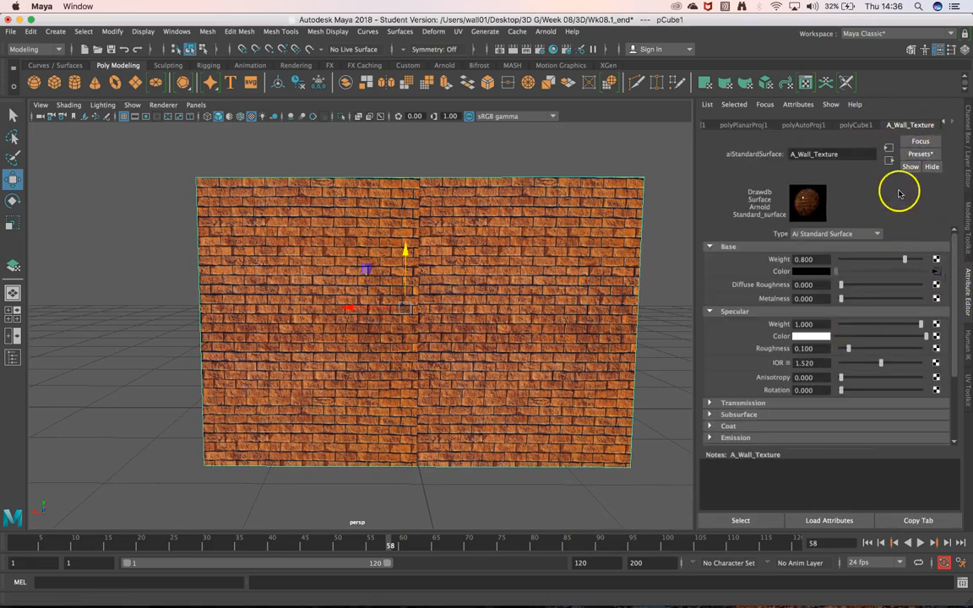
pyautogui.click(936, 273)
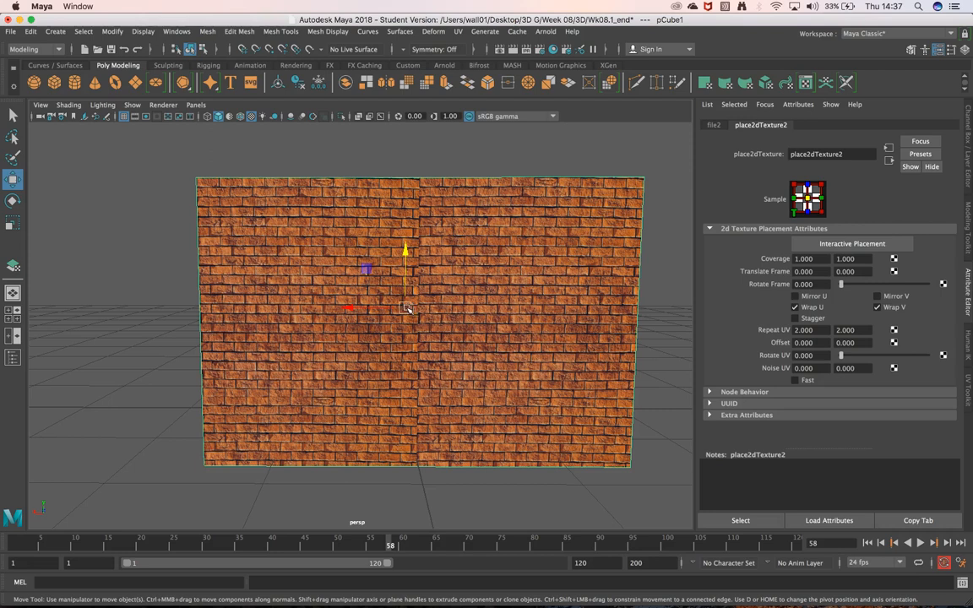
pyautogui.keyDown('alt'); pyautogui.moveTo(452, 298); pyautogui.dragTo(525, 306); pyautogui.keyUp('alt')
pyautogui.keyDown('alt'); pyautogui.moveTo(550, 463); pyautogui.dragTo(553, 438); pyautogui.keyUp('alt')
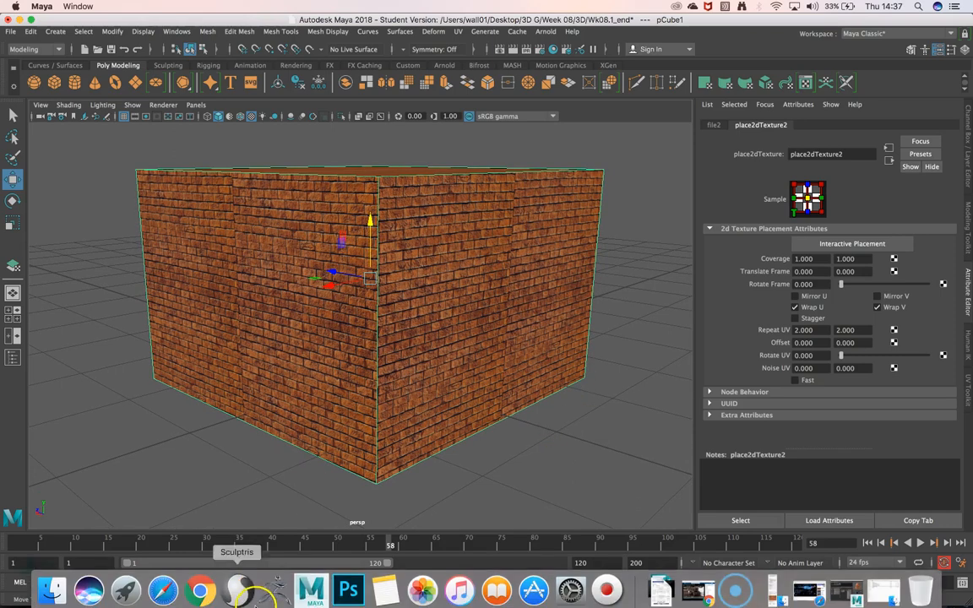
# Switch to Photoshop and open 06 Brick Wall - (4K).jpg from the Textures folder.
pyautogui.click(349, 591)
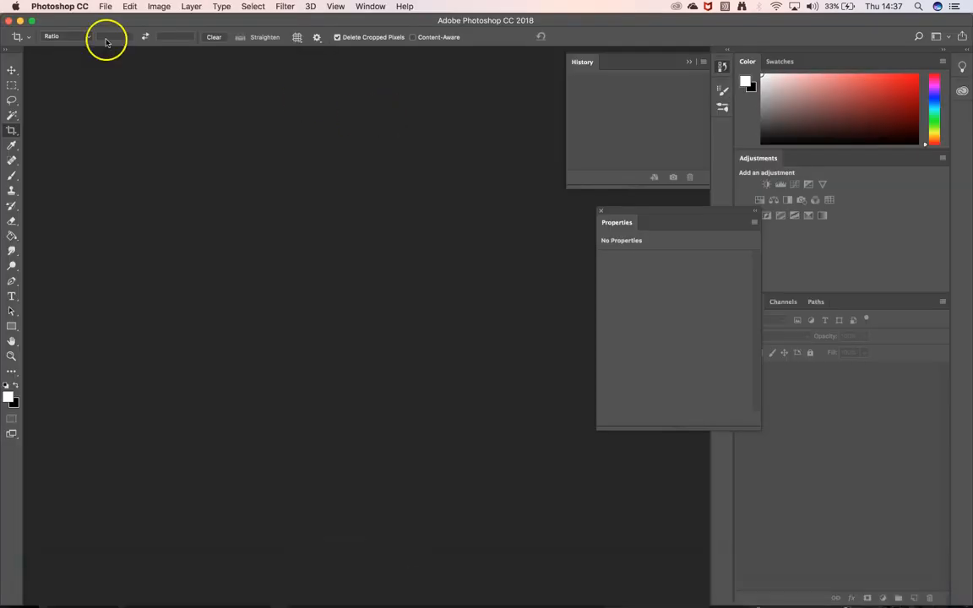
pyautogui.click(103, 5)
pyautogui.click(44, 85)
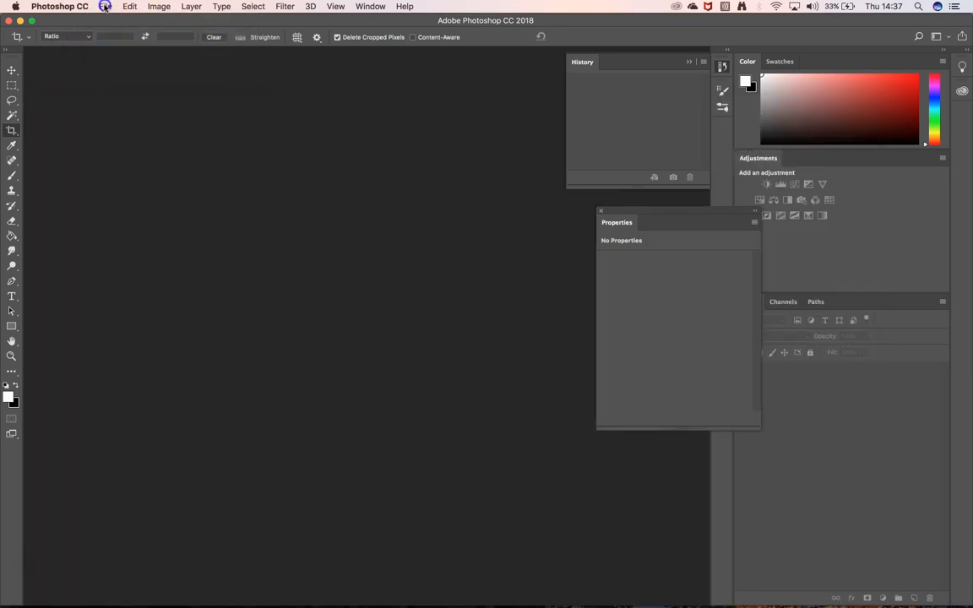
pyautogui.click(105, 6)
pyautogui.click(123, 33)
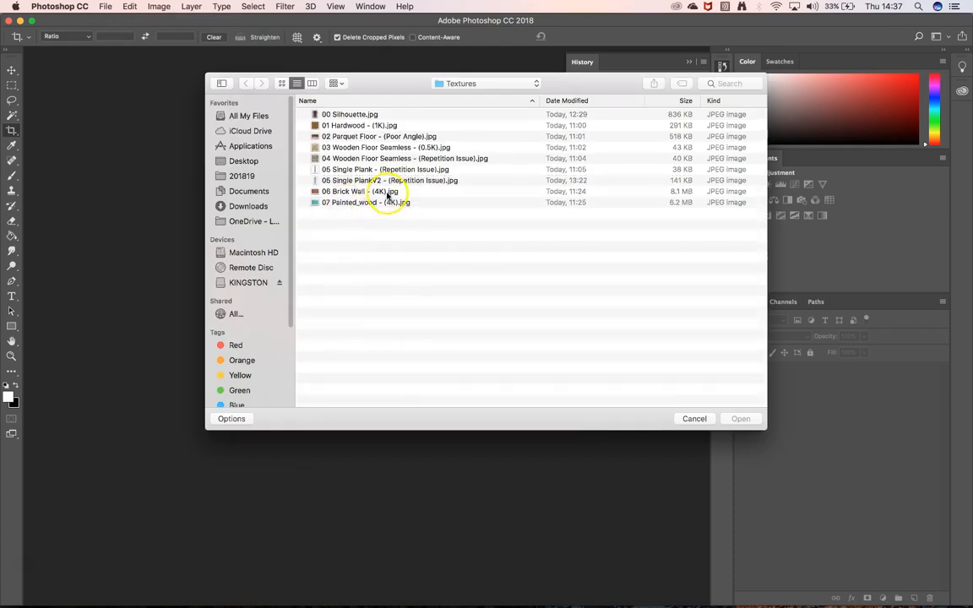
pyautogui.click(427, 193)
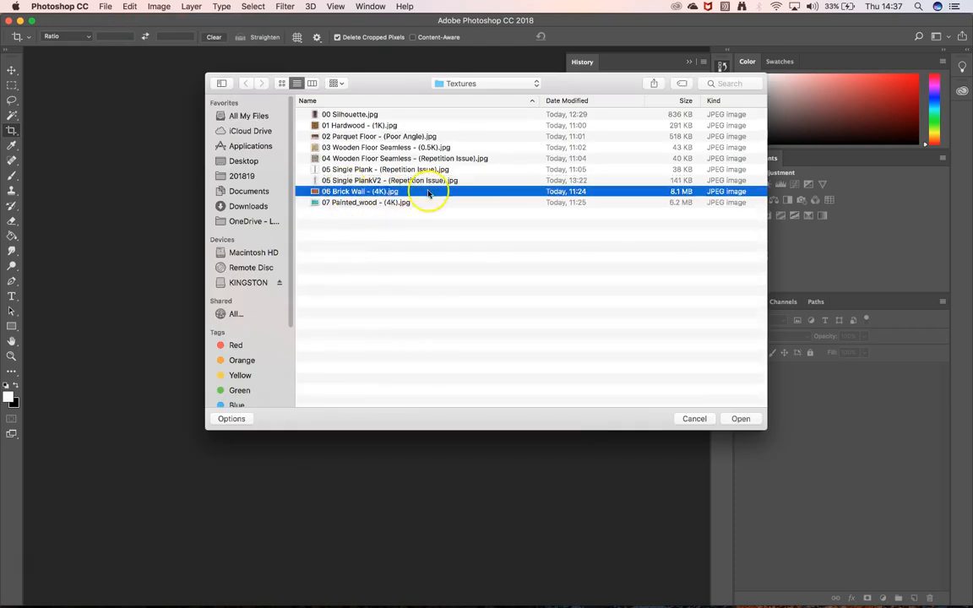
pyautogui.click(732, 419)
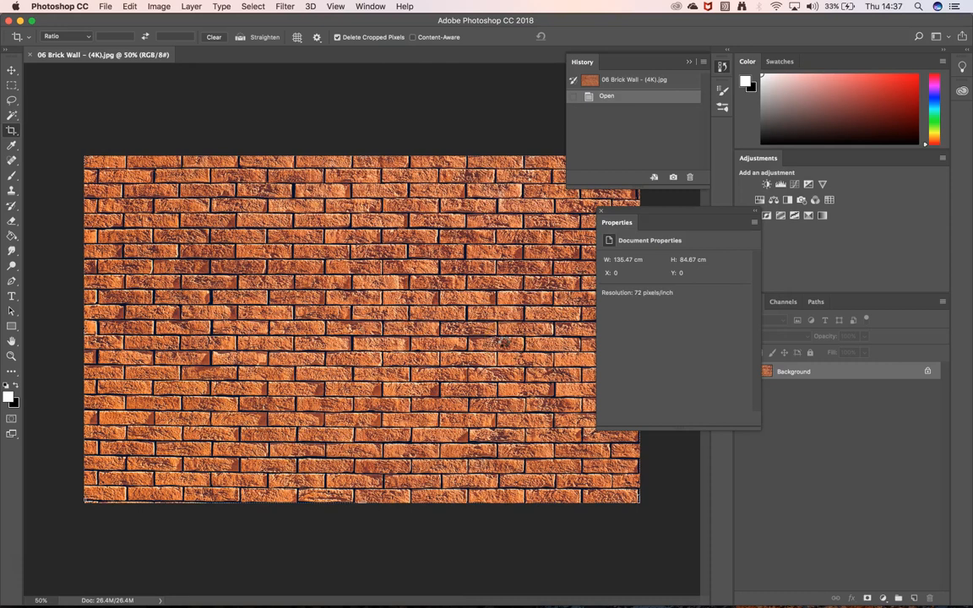
# Collapse the History and Properties panels and move Properties clear of the brick image.
pyautogui.moveTo(714, 213); pyautogui.dragTo(681, 200)
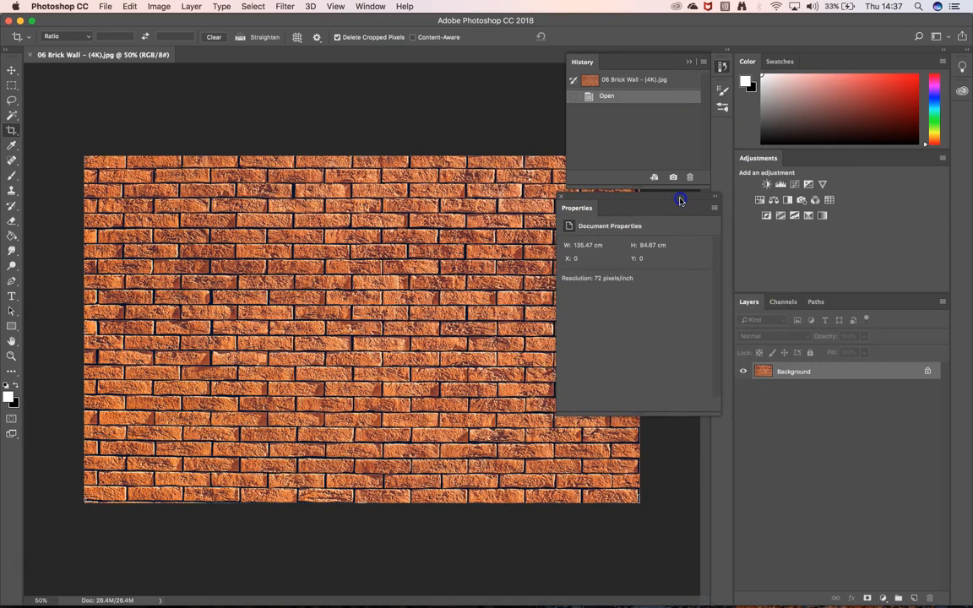
pyautogui.click(690, 64)
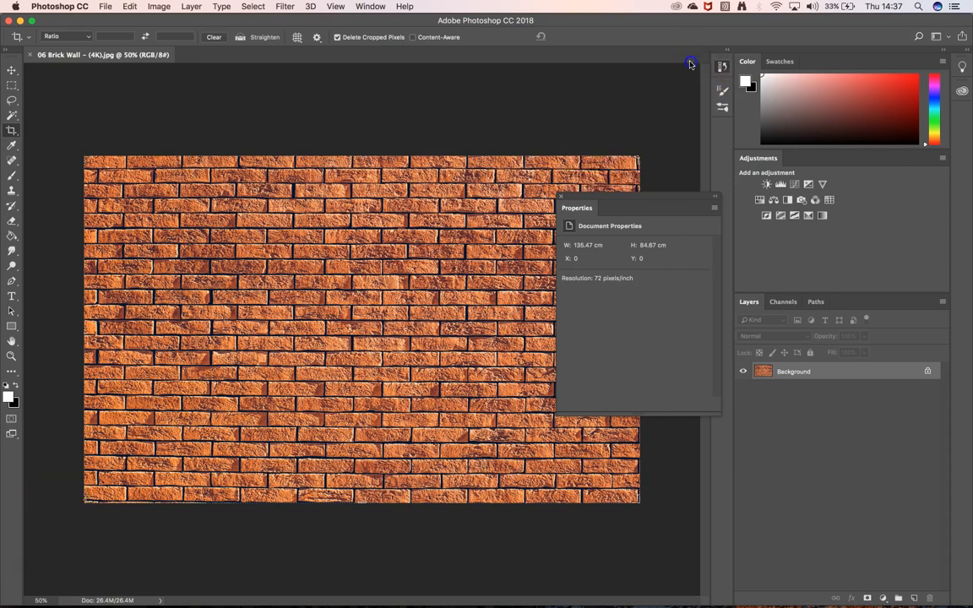
pyautogui.click(714, 198)
pyautogui.moveTo(579, 205); pyautogui.dragTo(679, 133)
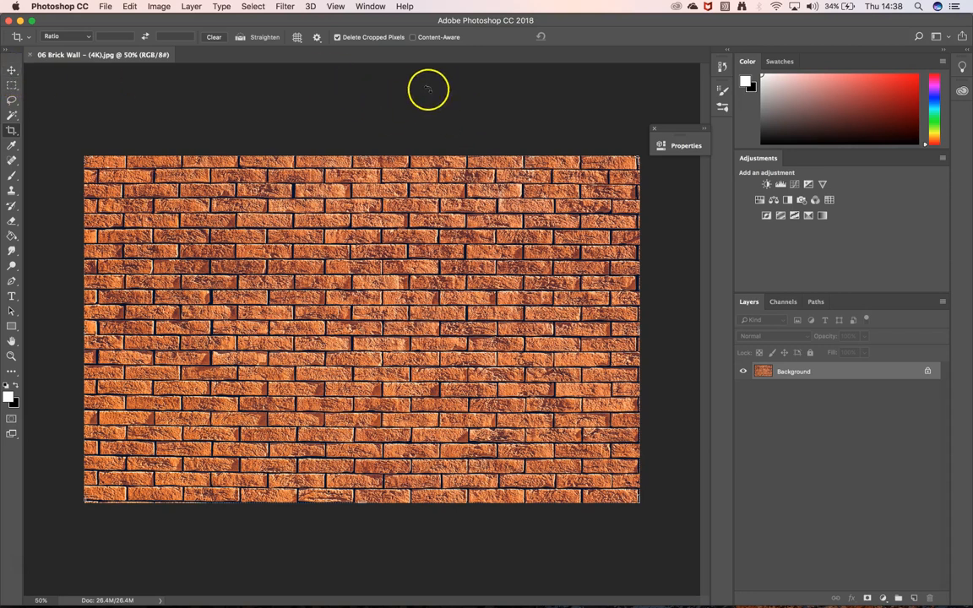
pyautogui.click(364, 163)
pyautogui.moveTo(364, 163)
pyautogui.mouseDown()
pyautogui.moveTo(363, 171)
pyautogui.moveTo(363, 139)
pyautogui.moveTo(370, 158)
pyautogui.mouseUp()
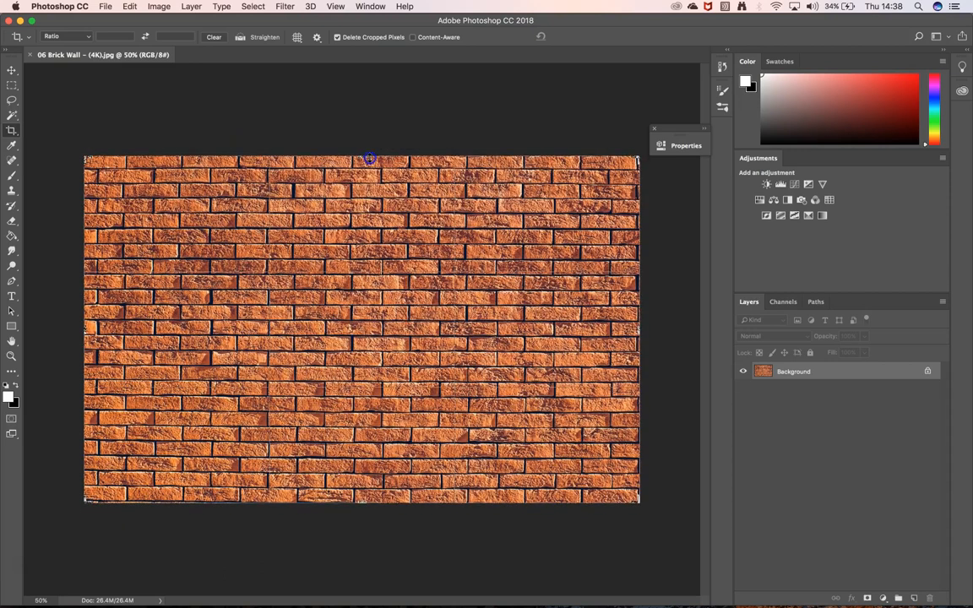
pyautogui.click(564, 37)
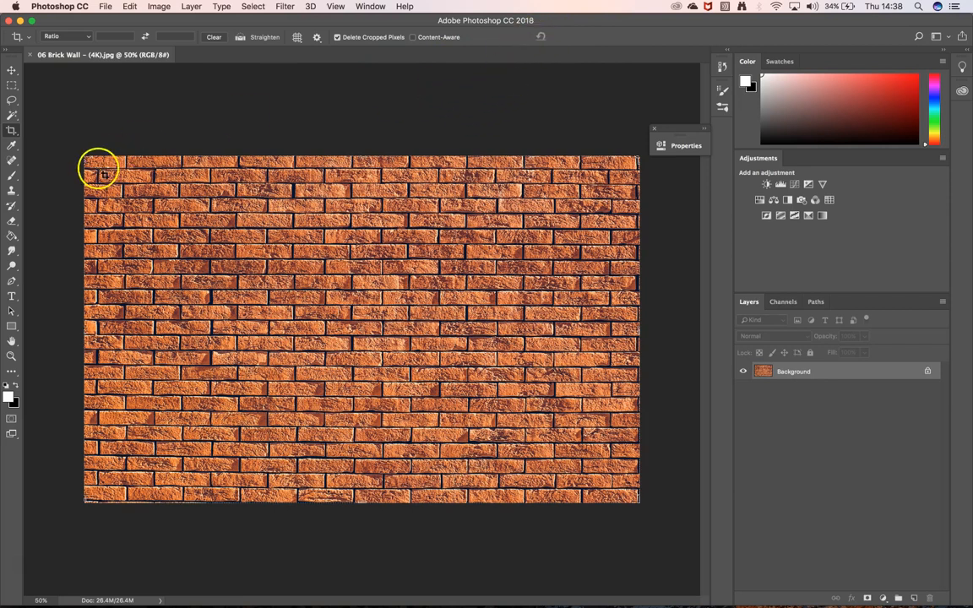
# Show the rulers and place a horizontal guide at about 2.85 cm, just below the top brick row.
pyautogui.click(338, 6)
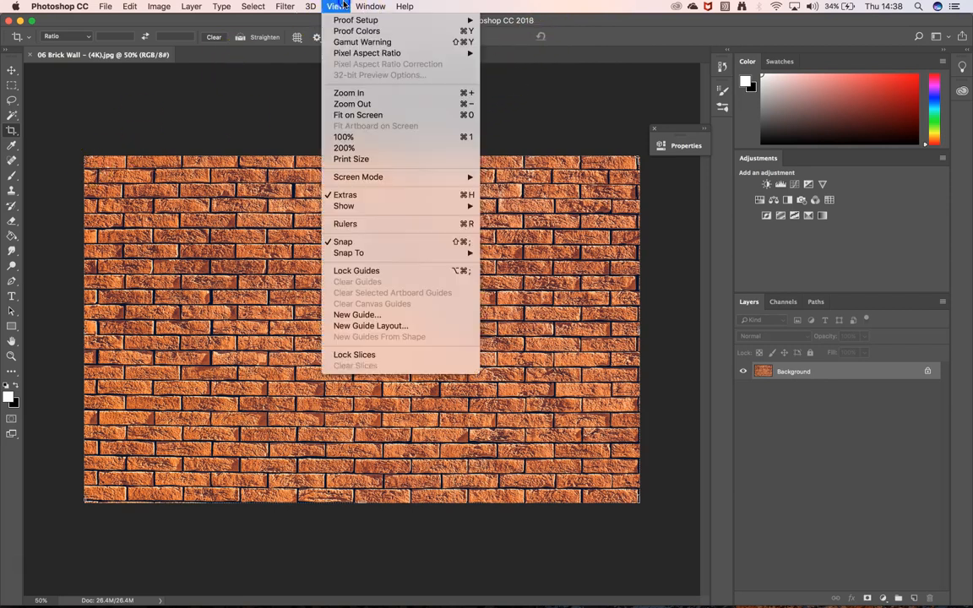
pyautogui.click(347, 223)
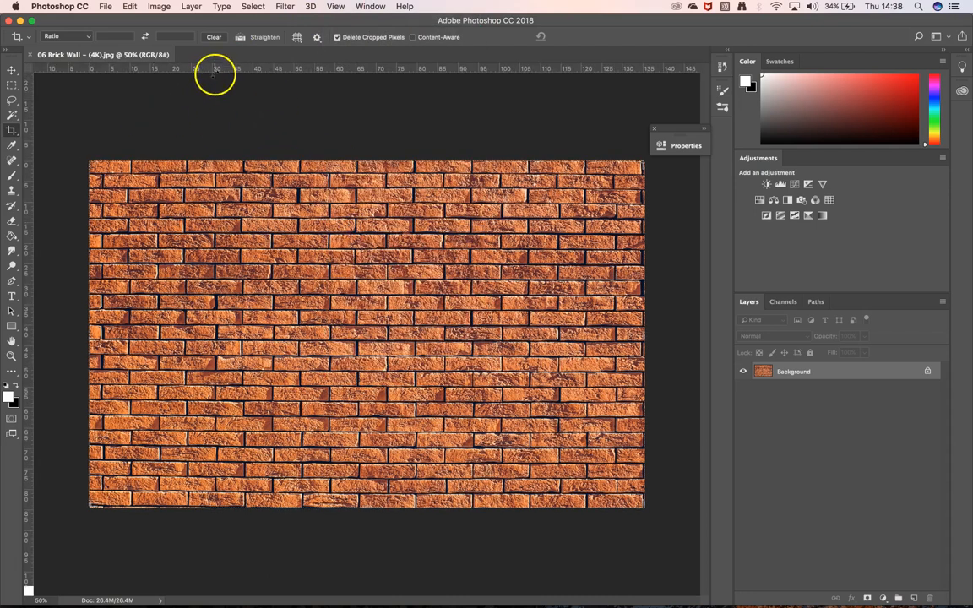
pyautogui.click(11, 70)
pyautogui.moveTo(347, 72); pyautogui.dragTo(377, 172)
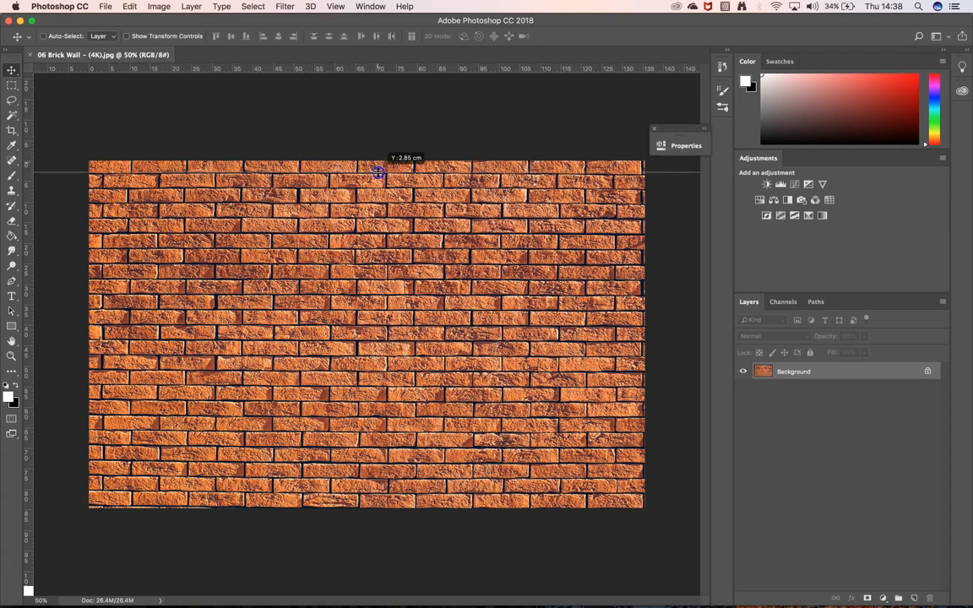
pyautogui.moveTo(378, 172); pyautogui.dragTo(377, 172)
# Add horizontal guides along the mid-height mortar line and at about 80.48 cm near the lowest brick row, then refine the middle guide's position.
pyautogui.moveTo(357, 66); pyautogui.dragTo(385, 324)
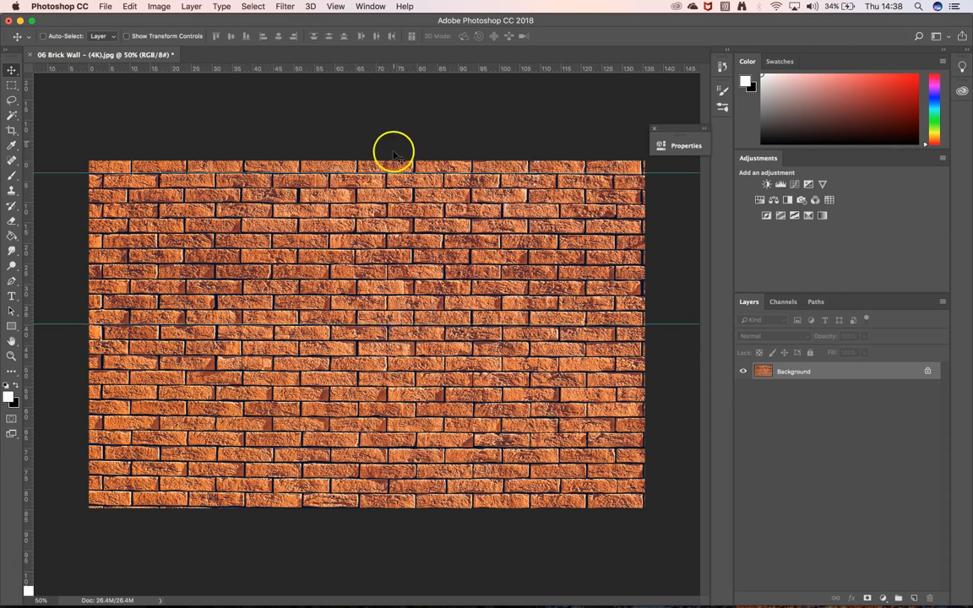
pyautogui.moveTo(380, 69); pyautogui.dragTo(401, 493)
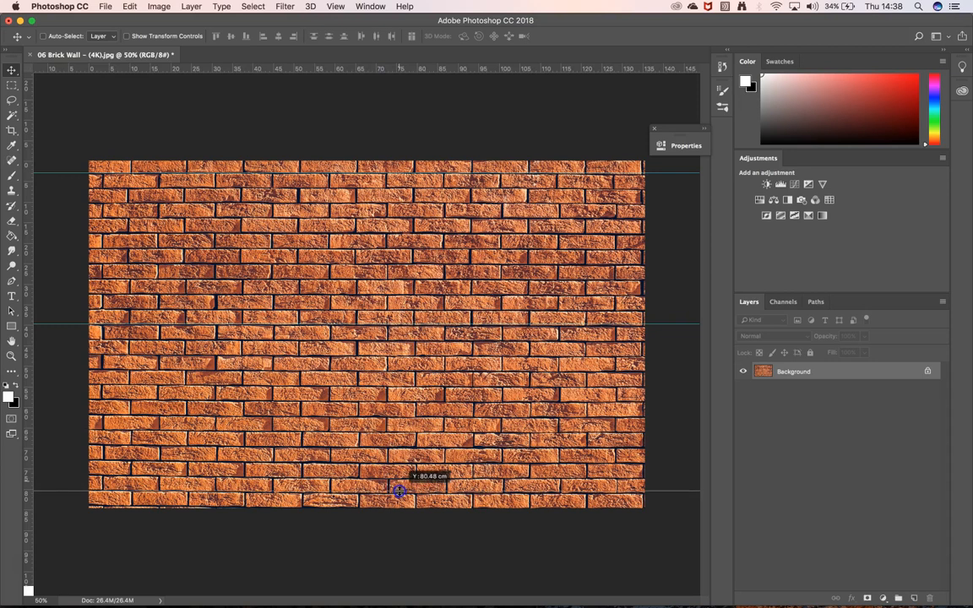
pyautogui.moveTo(399, 492); pyautogui.dragTo(400, 492)
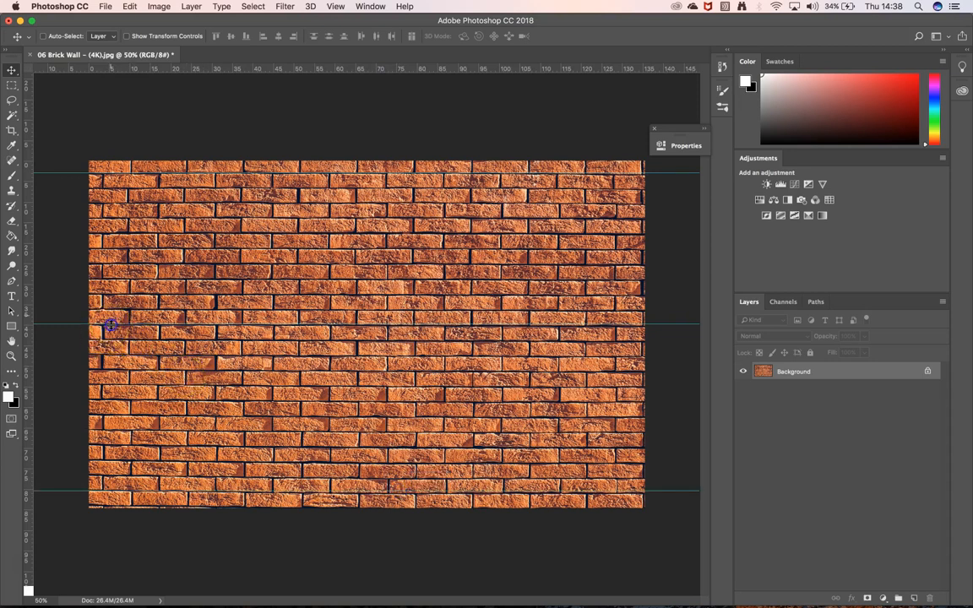
pyautogui.click(193, 201)
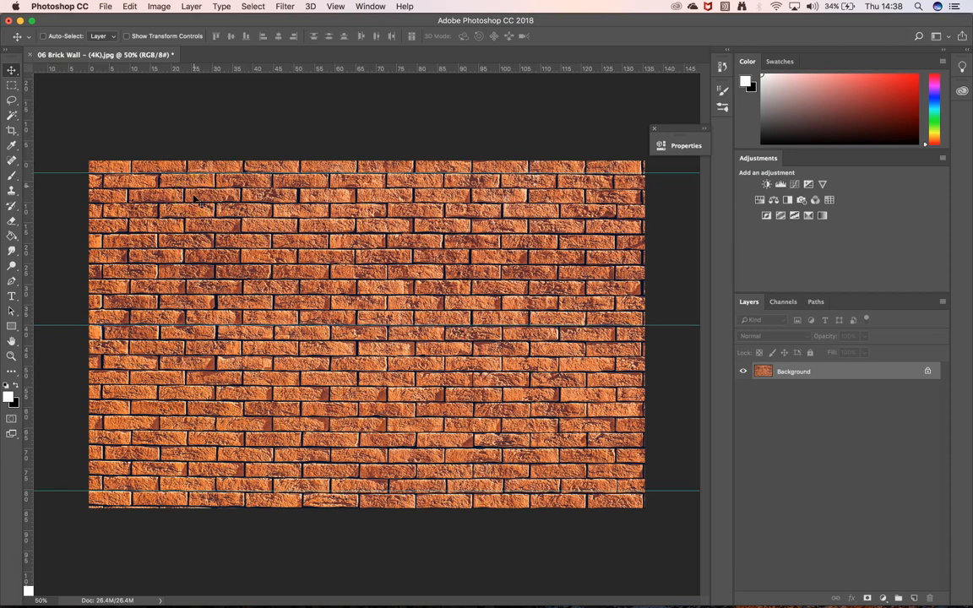
# Shift the upper guide to about 3.16 cm so it follows the mortar line at the image's left edge.
pyautogui.press('super+plus')
pyautogui.press('super+plus')
pyautogui.press('super+plus')
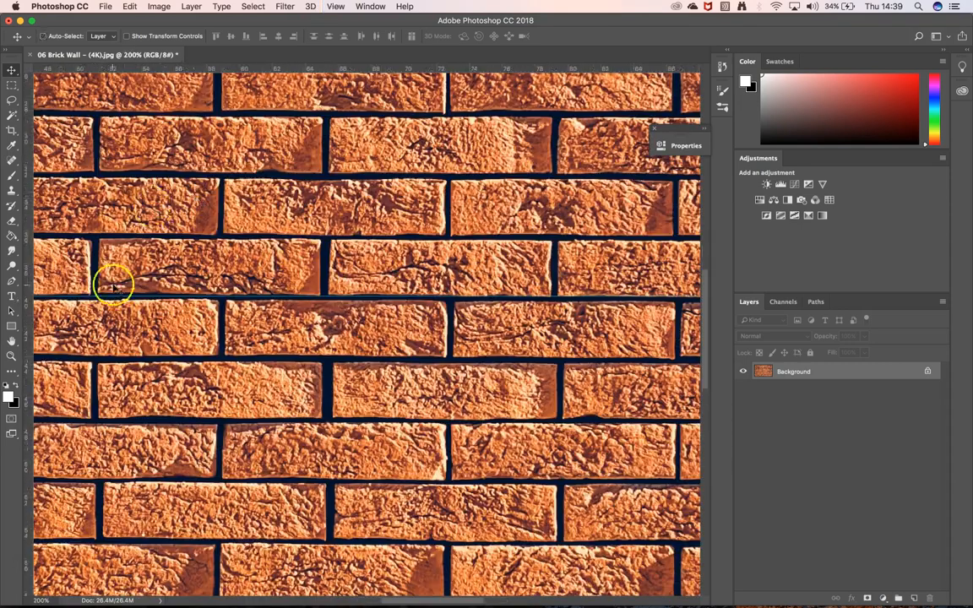
pyautogui.moveTo(345, 280); pyautogui.dragTo(231, 212)
pyautogui.moveTo(193, 172); pyautogui.dragTo(365, 315)
pyautogui.press('super+r')
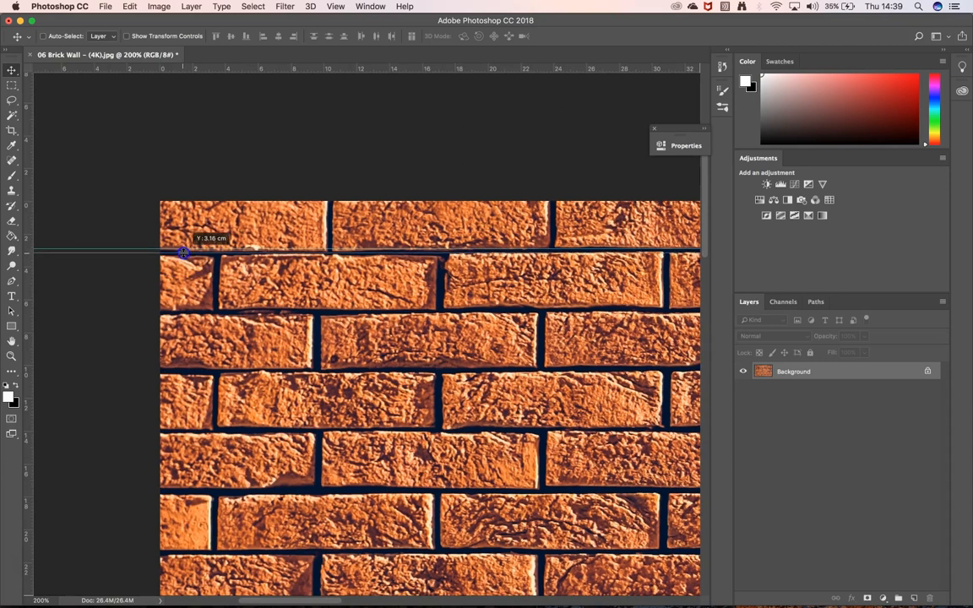
# Check the mortar line below the top brick row against the upper guide across to the image's right edge.
pyautogui.moveTo(554, 306); pyautogui.dragTo(282, 296)
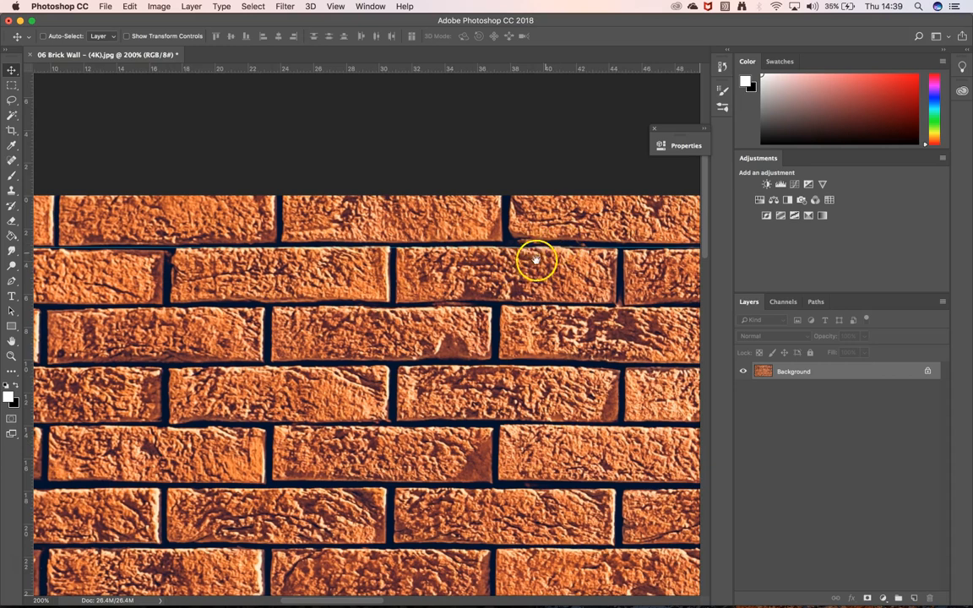
pyautogui.press('super+r')
pyautogui.moveTo(554, 300); pyautogui.dragTo(366, 300)
pyautogui.moveTo(578, 322); pyautogui.dragTo(341, 342)
pyautogui.moveTo(578, 347); pyautogui.dragTo(355, 351)
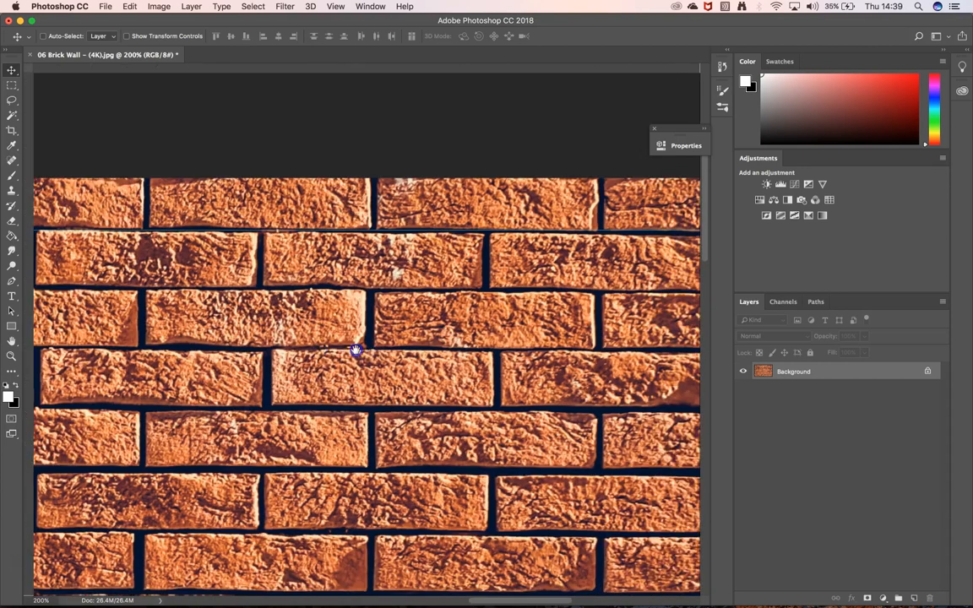
pyautogui.moveTo(673, 348); pyautogui.dragTo(387, 343)
pyautogui.press('super+r')
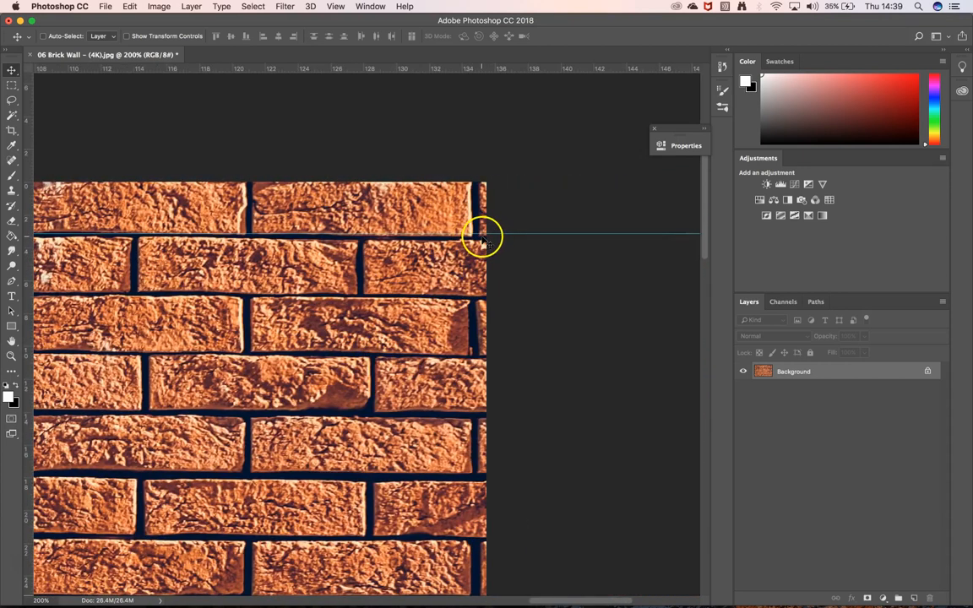
# Compare the middle guide with its mortar line at the image's right and left edges and set the guide at about 39.97 cm.
pyautogui.press('super+r')
pyautogui.moveTo(455, 385); pyautogui.dragTo(428, 276)
pyautogui.moveTo(433, 530); pyautogui.dragTo(458, 330)
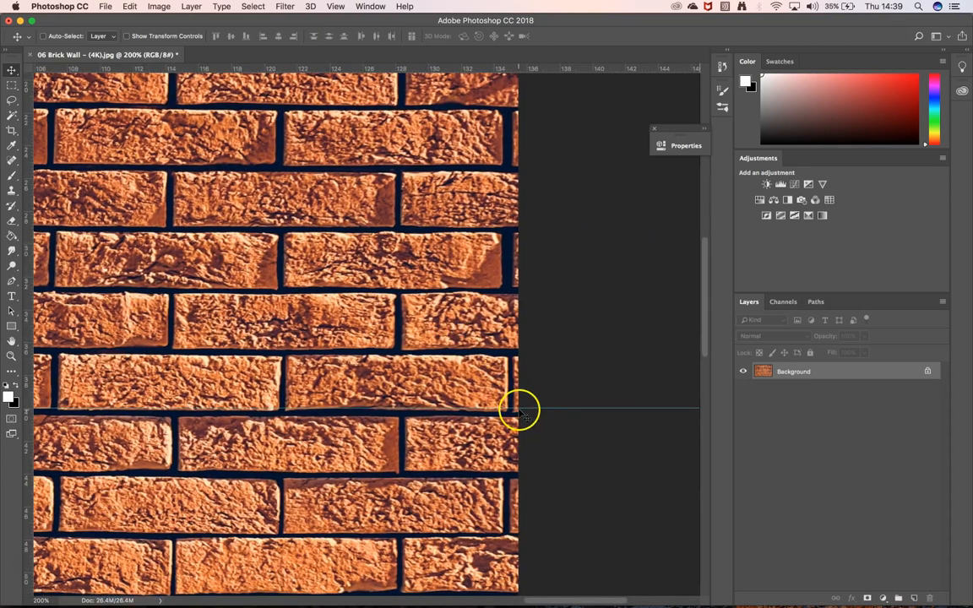
pyautogui.moveTo(326, 456); pyautogui.dragTo(516, 429)
pyautogui.moveTo(292, 432); pyautogui.dragTo(547, 397)
pyautogui.moveTo(235, 432); pyautogui.dragTo(518, 436)
pyautogui.moveTo(232, 384); pyautogui.dragTo(391, 389)
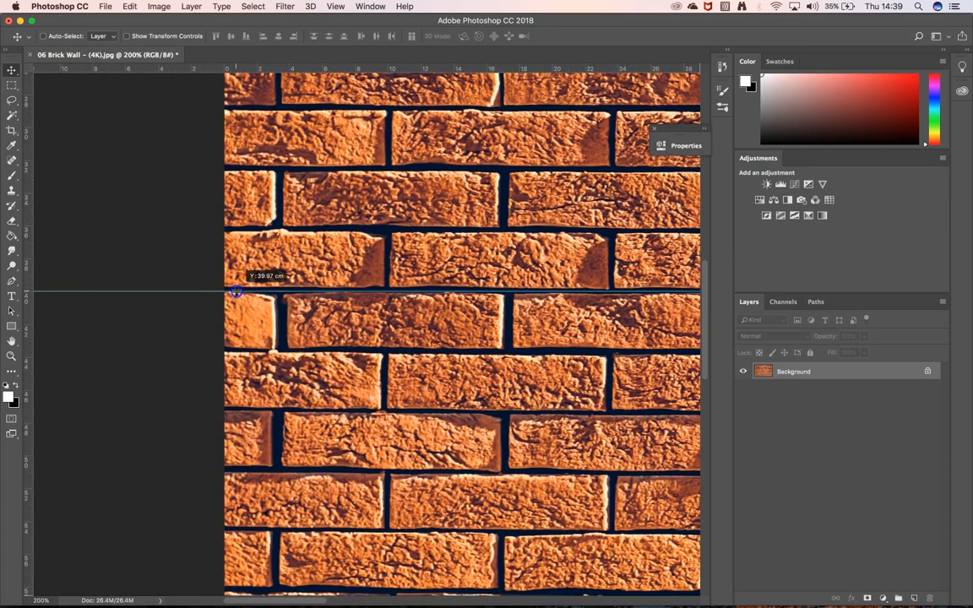
# Examine the lowest brick rows against the lower guide from the image's left edge to its right edge.
pyautogui.moveTo(331, 478); pyautogui.dragTo(324, 232)
pyautogui.moveTo(300, 452); pyautogui.dragTo(300, 317)
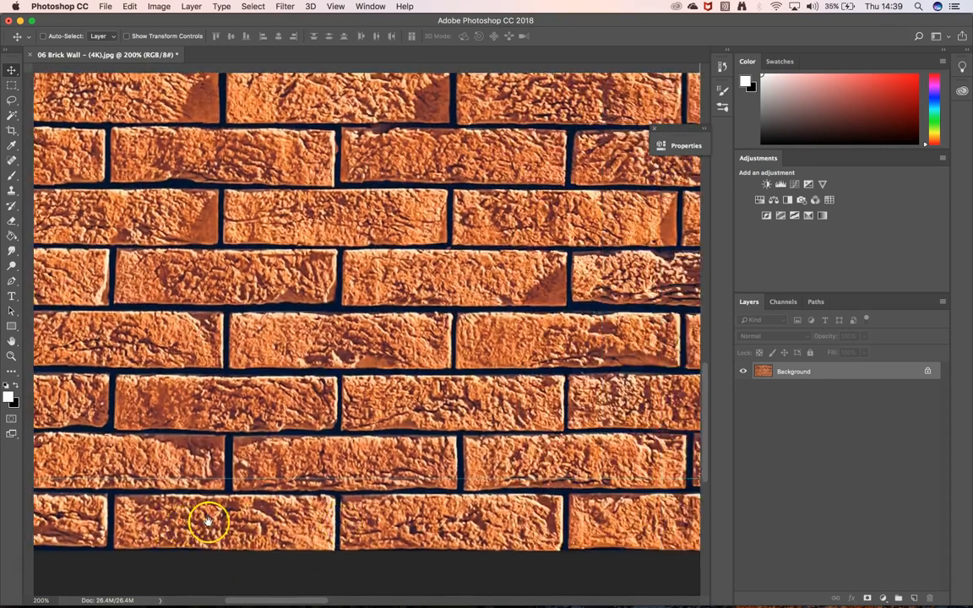
pyautogui.moveTo(207, 522); pyautogui.dragTo(549, 518)
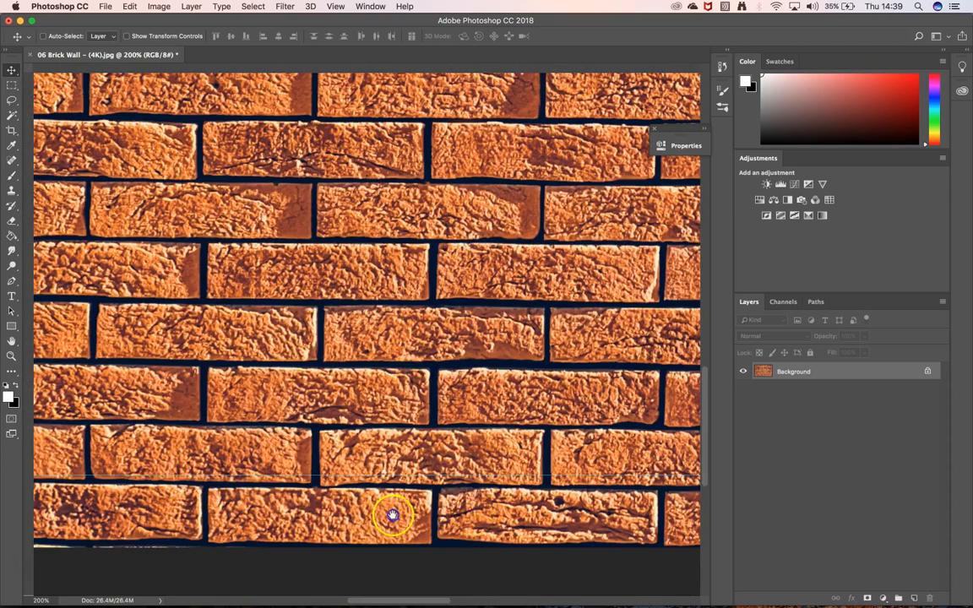
pyautogui.moveTo(393, 516); pyautogui.dragTo(282, 508)
pyautogui.moveTo(646, 515); pyautogui.dragTo(294, 511)
pyautogui.moveTo(431, 510); pyautogui.dragTo(409, 509)
pyautogui.moveTo(561, 510); pyautogui.dragTo(343, 510)
pyautogui.moveTo(564, 512); pyautogui.dragTo(370, 515)
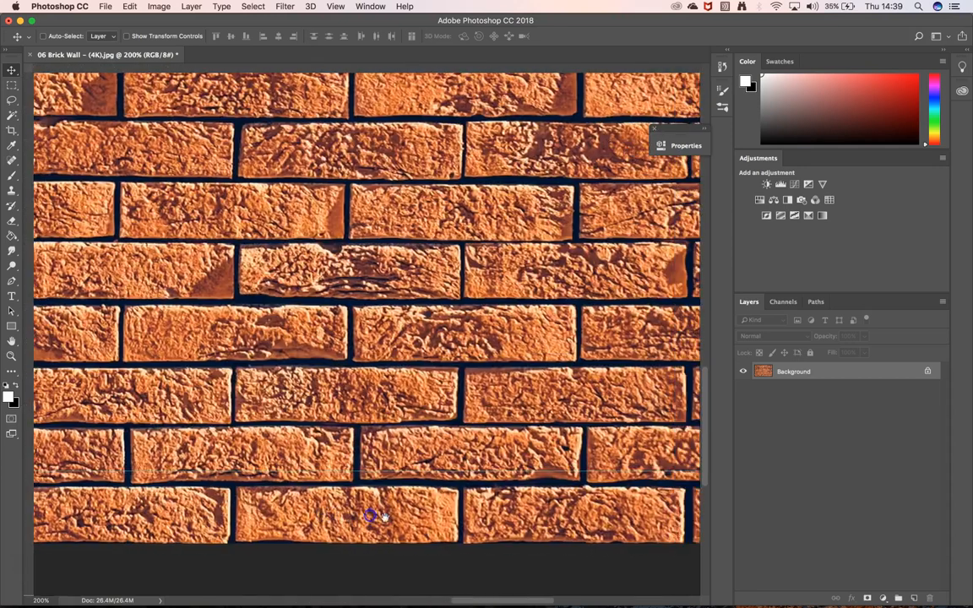
pyautogui.moveTo(632, 514); pyautogui.dragTo(331, 507)
pyautogui.moveTo(560, 509); pyautogui.dragTo(537, 509)
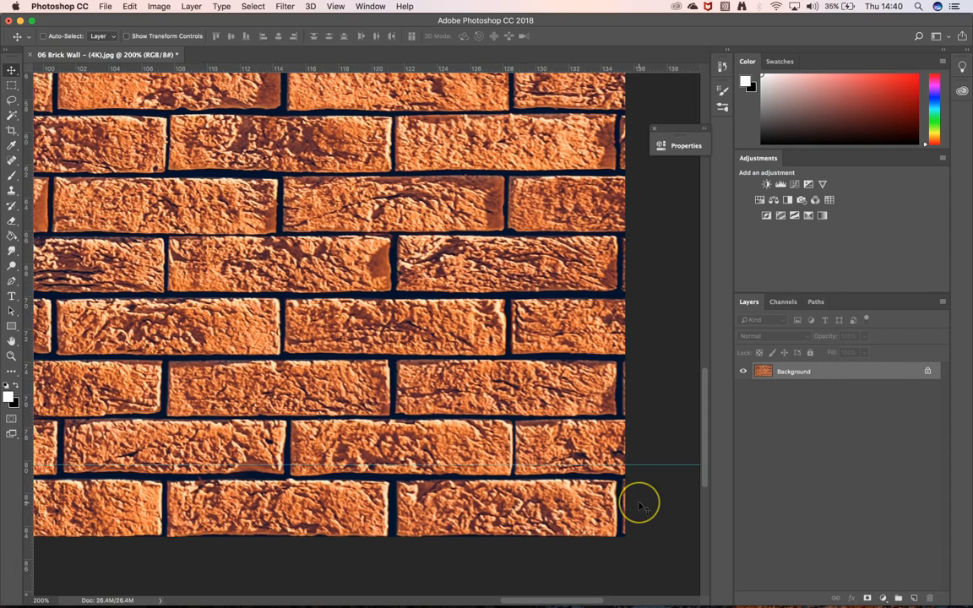
# Set a crop that excludes the lowest brick row, raising the lower boundary to a height of about 80.26 cm.
pyautogui.press('super+minus')
pyautogui.press('super+minus')
pyautogui.click(15, 6)
pyautogui.click(401, 293)
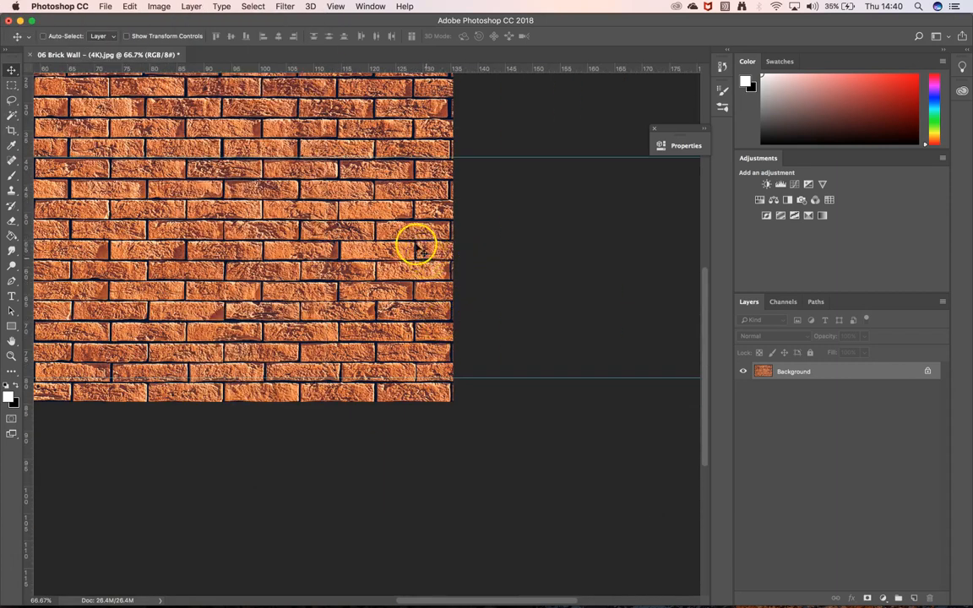
pyautogui.press('super+minus')
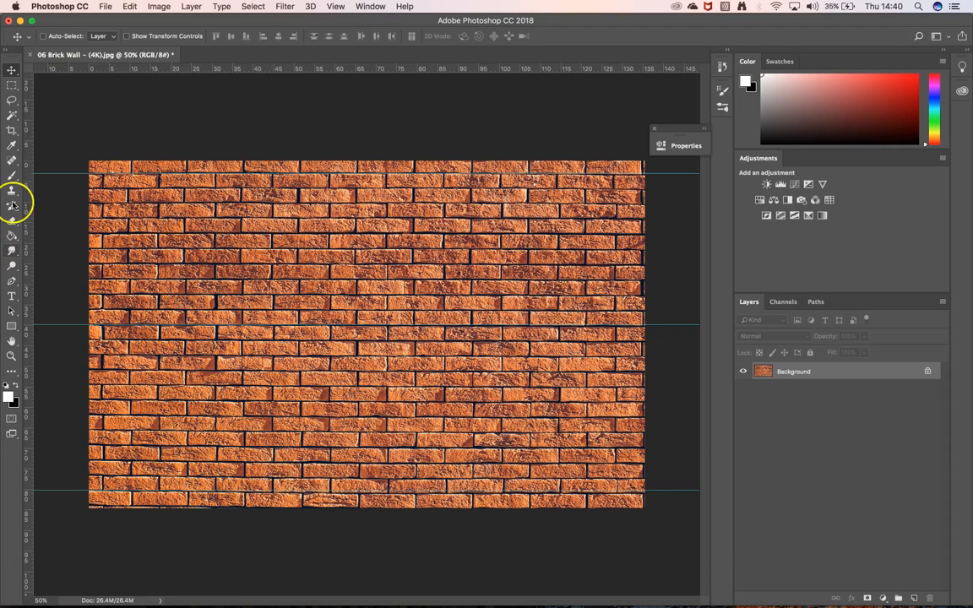
pyautogui.click(12, 130)
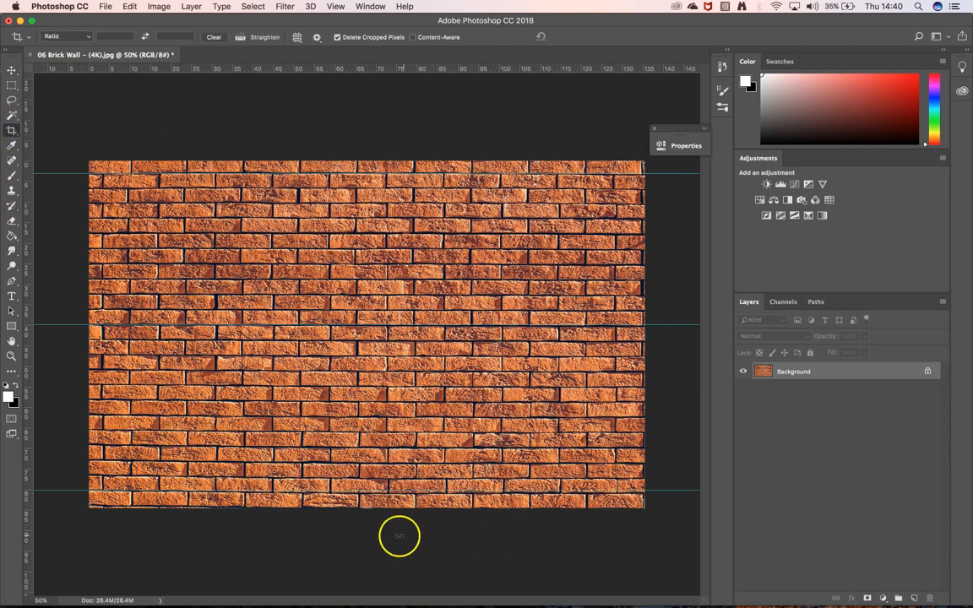
pyautogui.moveTo(368, 505); pyautogui.dragTo(369, 499)
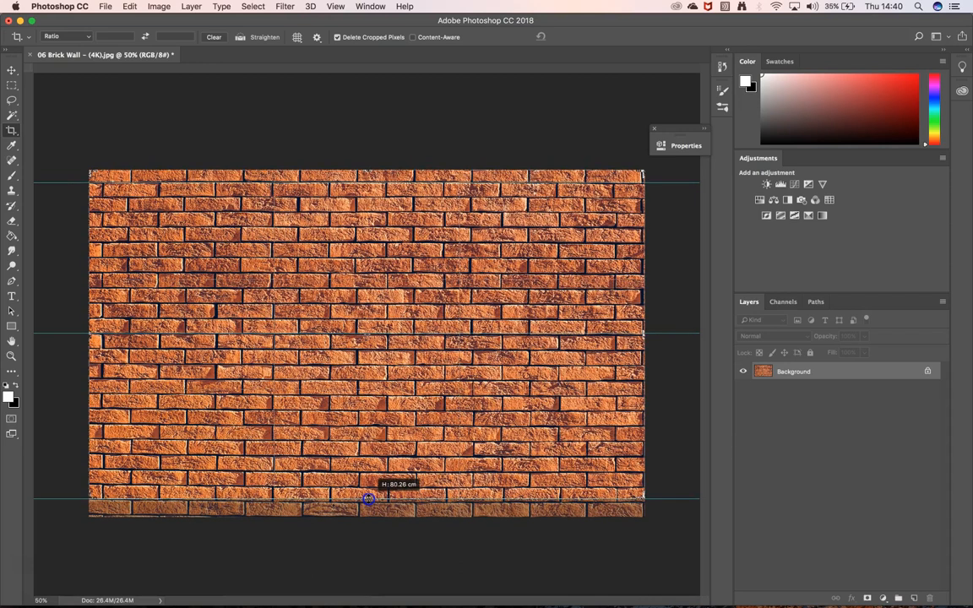
pyautogui.moveTo(368, 499); pyautogui.dragTo(368, 500)
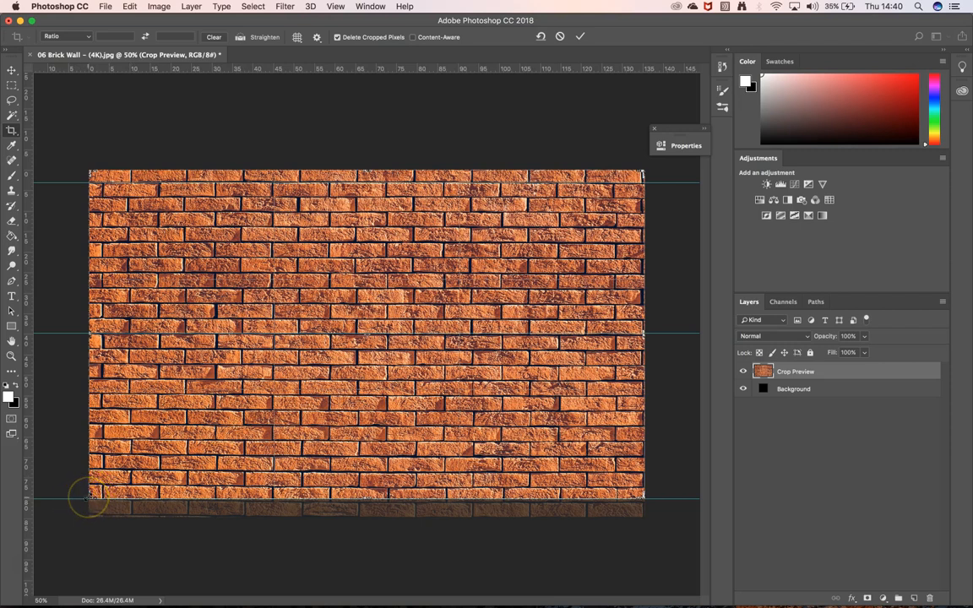
# Fine-tune the crop's lower edge to the mortar line and apply the crop.
pyautogui.press('super+equal')
pyautogui.press('super+equal')
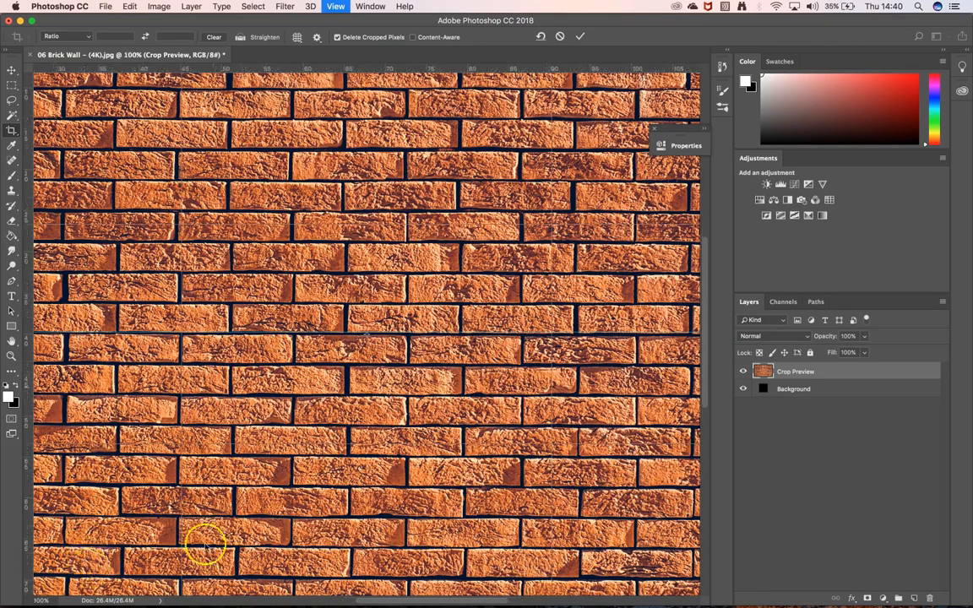
pyautogui.moveTo(334, 499); pyautogui.dragTo(476, 388)
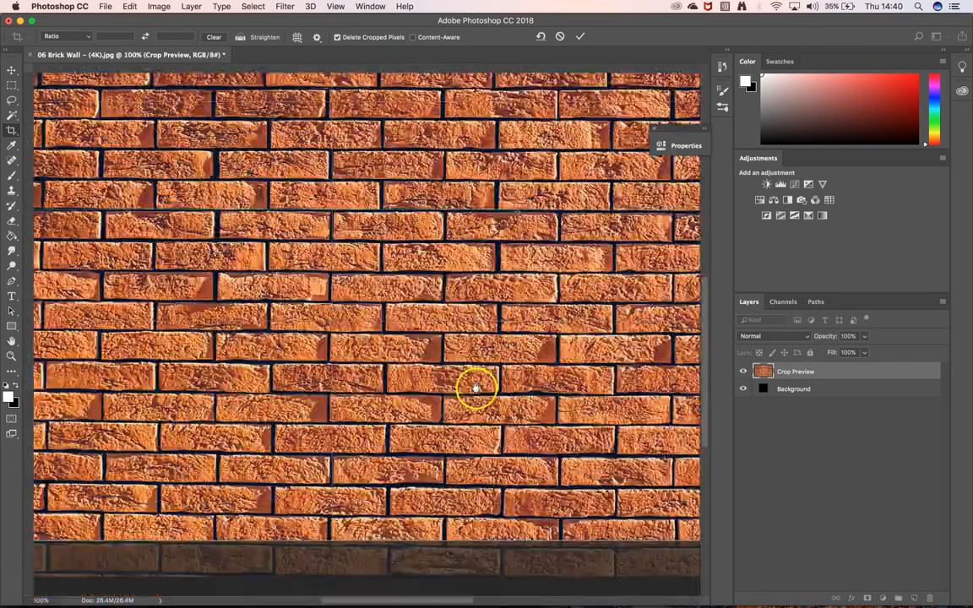
pyautogui.press('super+r')
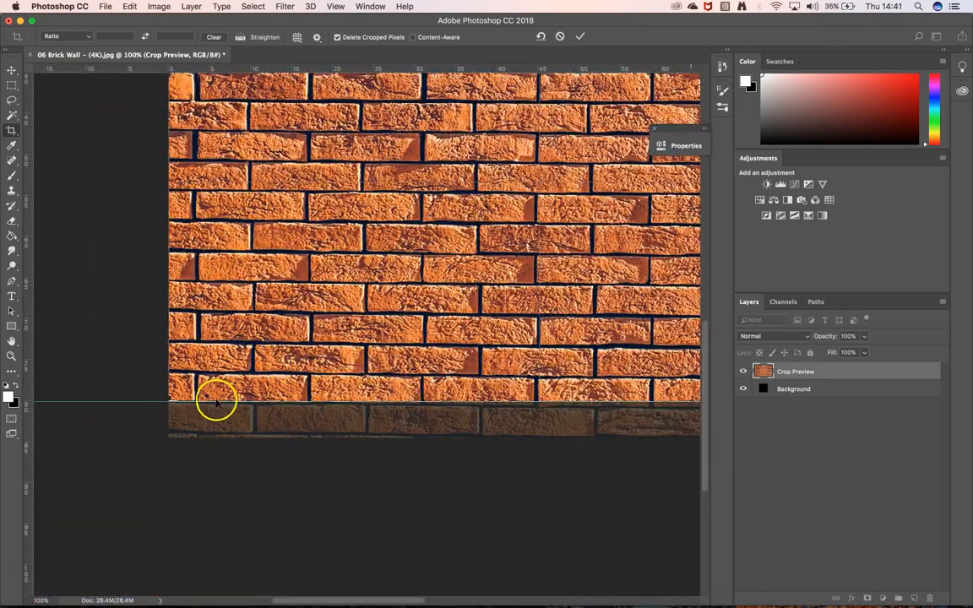
pyautogui.moveTo(217, 403); pyautogui.dragTo(212, 404)
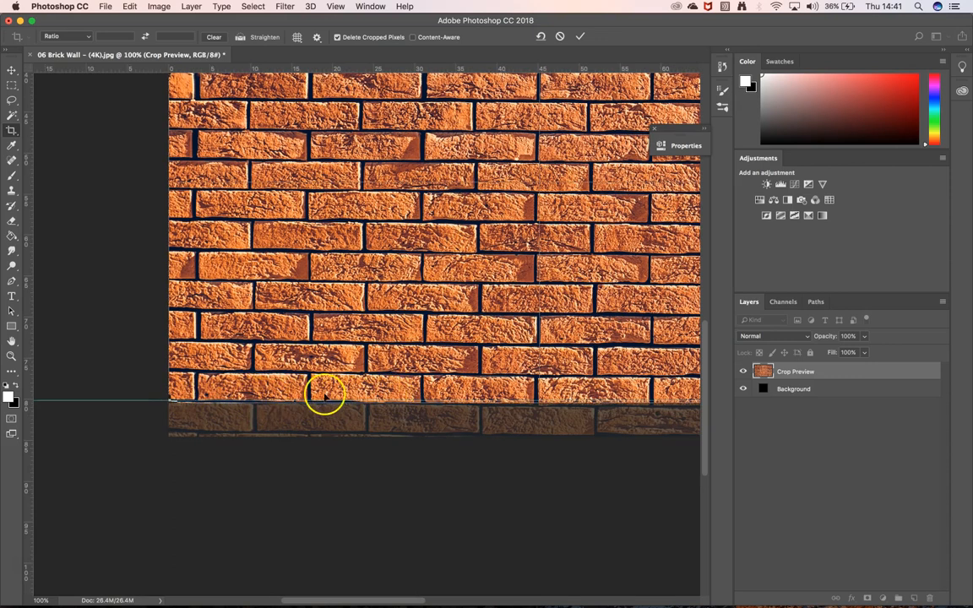
pyautogui.click(467, 481)
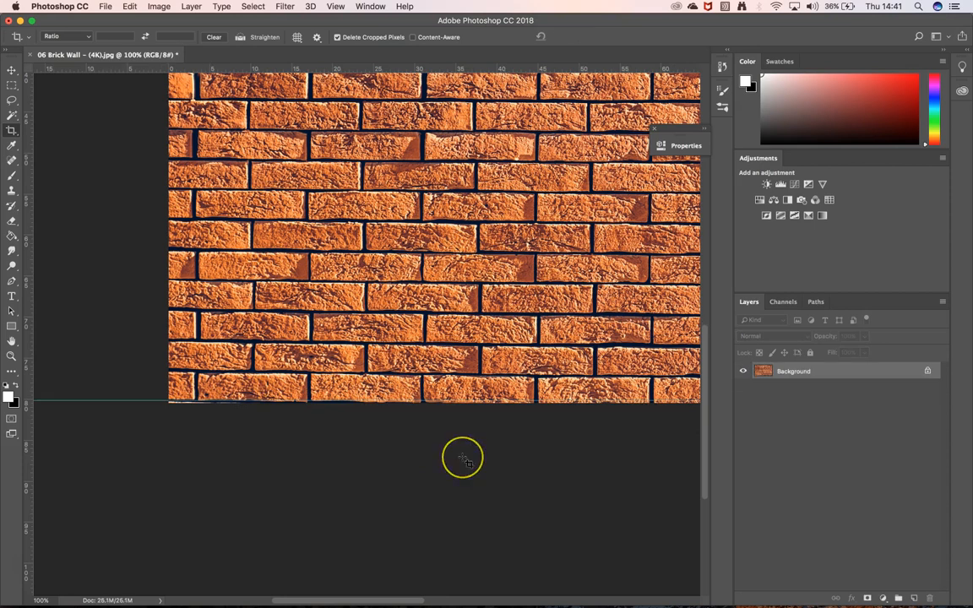
# Move the lower guide up to the mortar line above the last brick row, at about 76.66 cm.
pyautogui.press('super+minus')
pyautogui.press('super+minus')
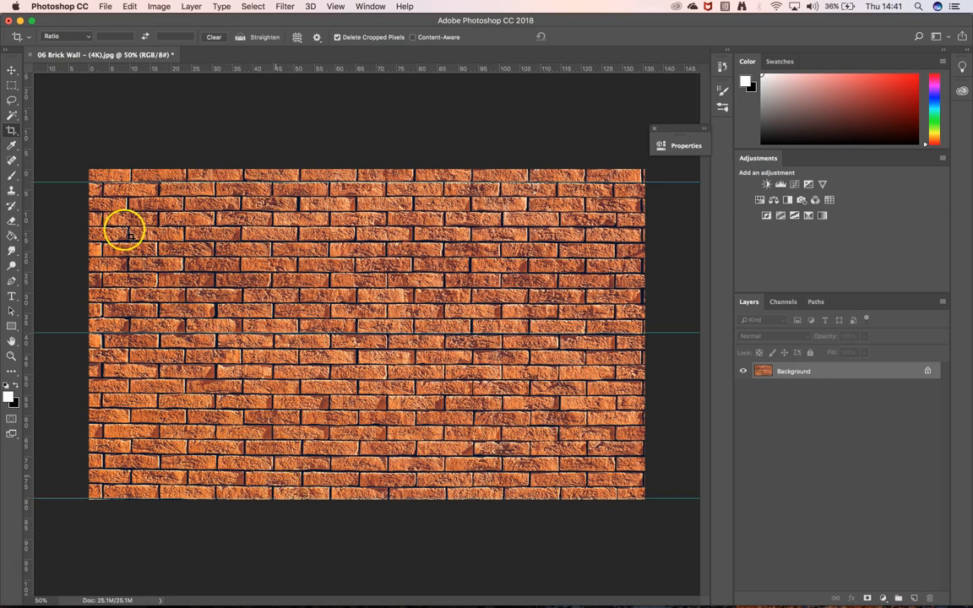
pyautogui.click(13, 69)
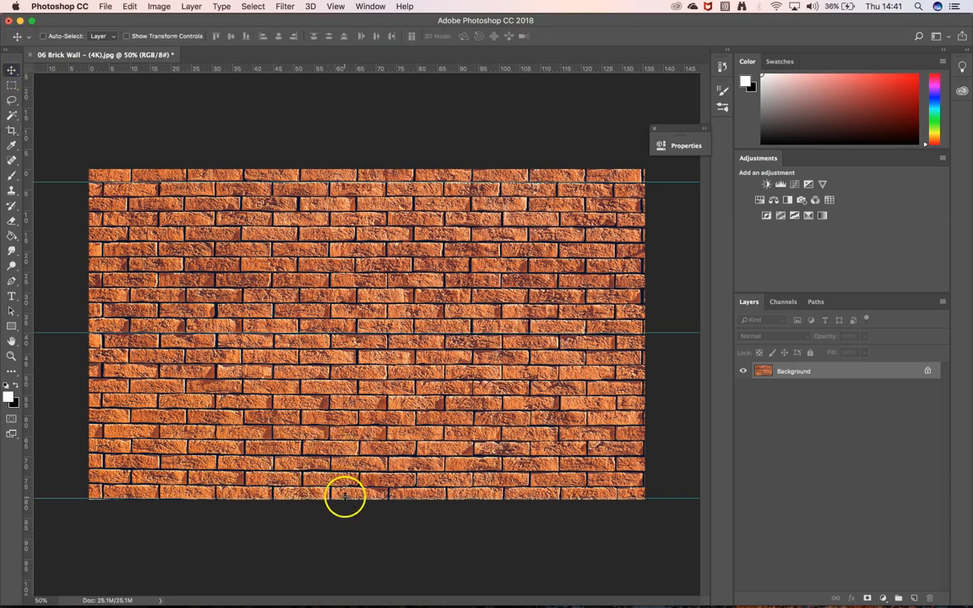
pyautogui.moveTo(344, 496); pyautogui.dragTo(342, 483)
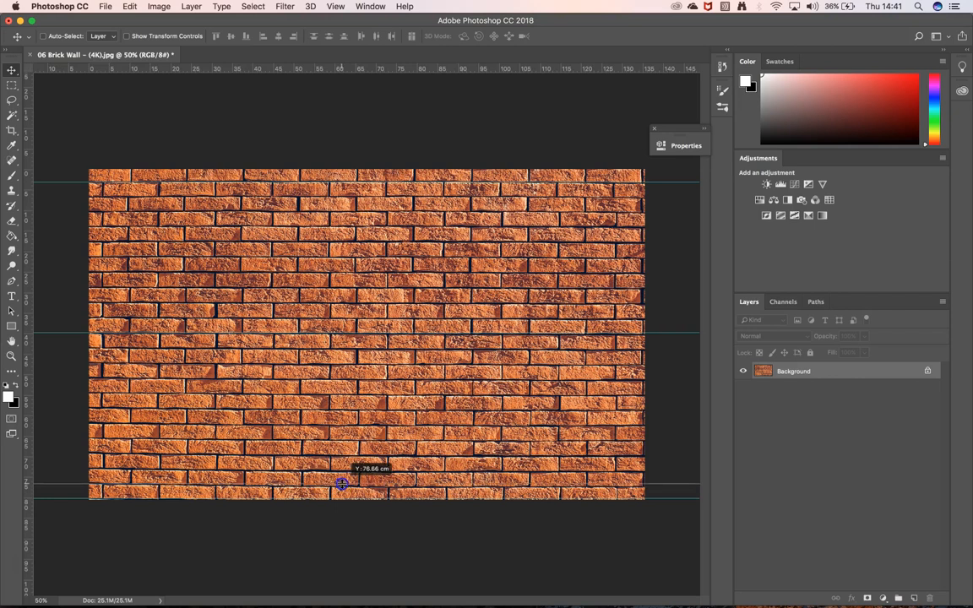
pyautogui.moveTo(341, 484); pyautogui.dragTo(342, 483)
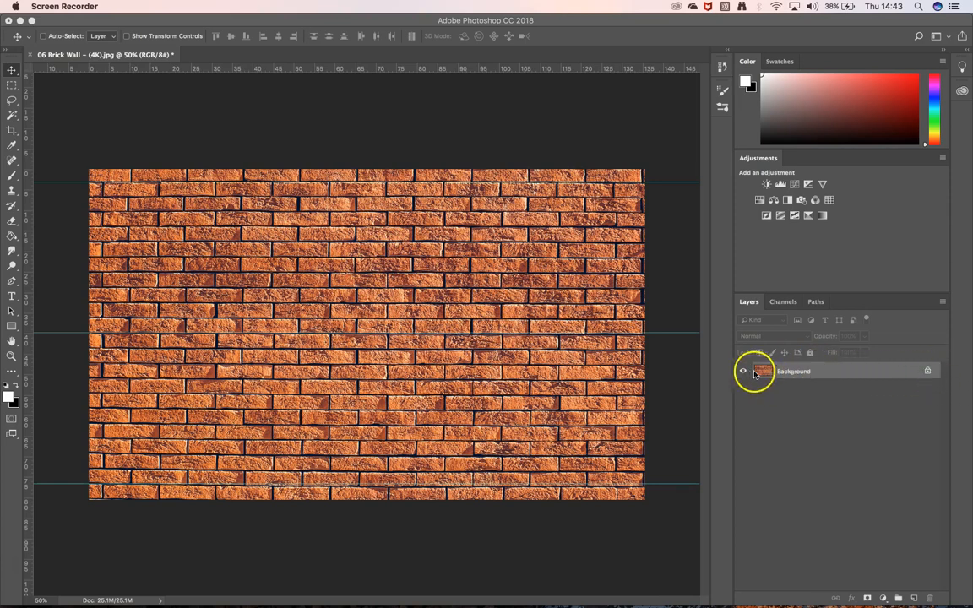
# Duplicate the Background layer of the brick wall image.
pyautogui.doubleClick(798, 372)
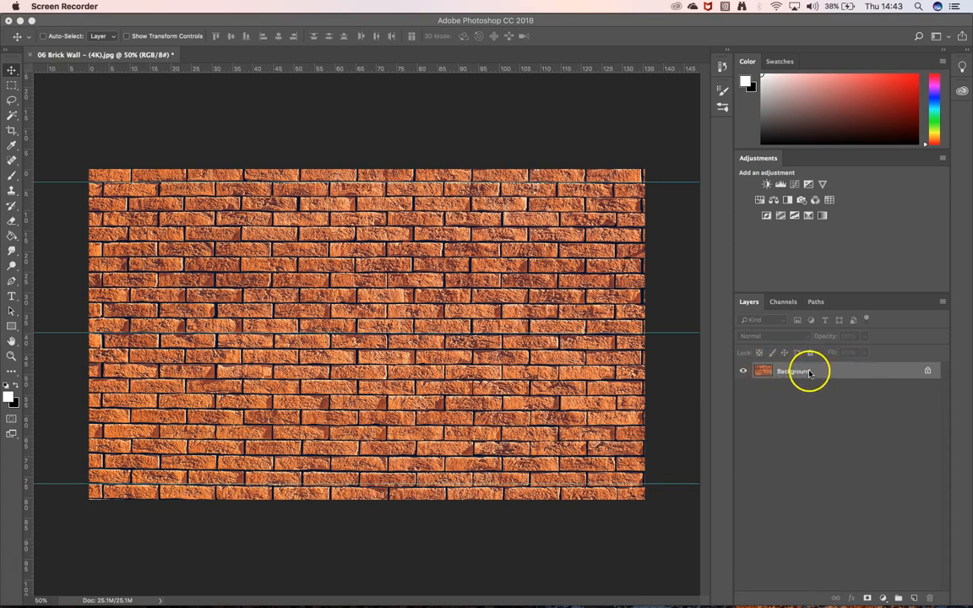
pyautogui.moveTo(808, 371); pyautogui.dragTo(913, 597)
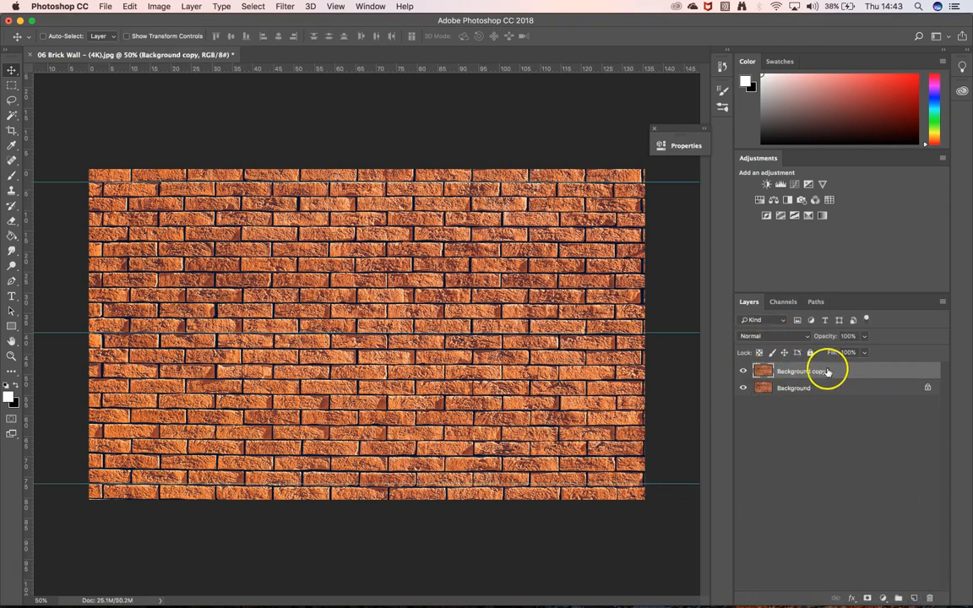
pyautogui.click(161, 6)
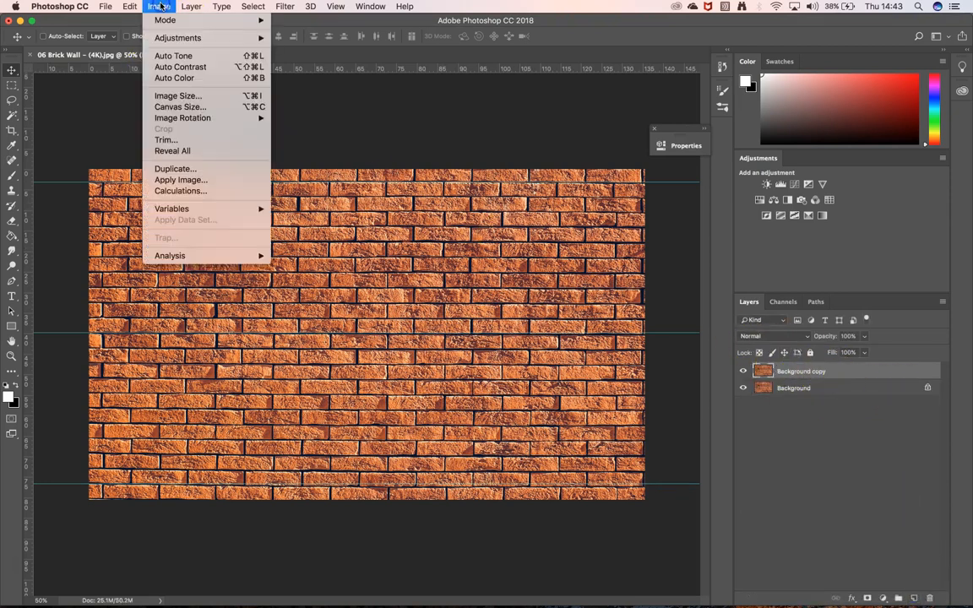
pyautogui.moveTo(130, 7)
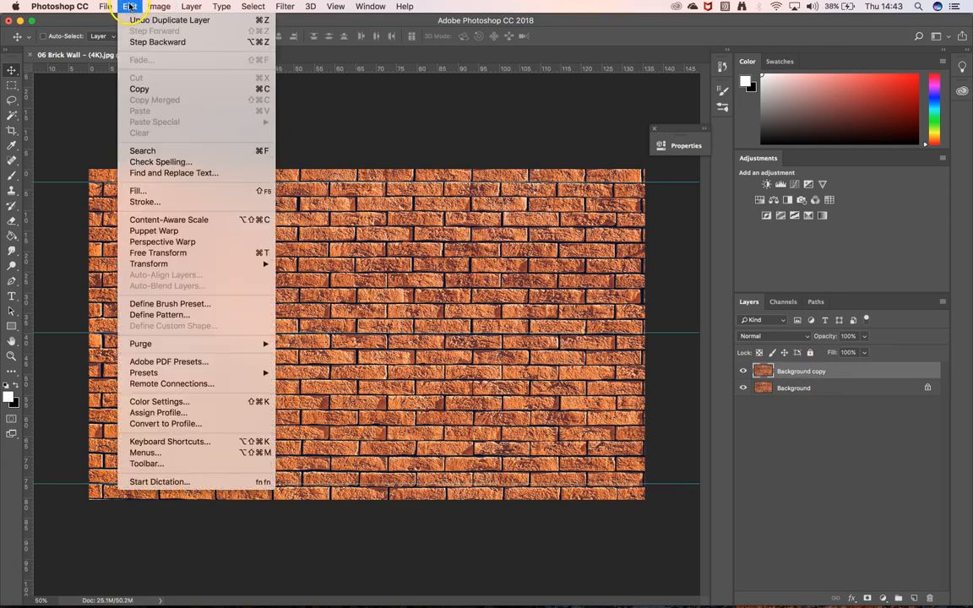
pyautogui.moveTo(170, 264)
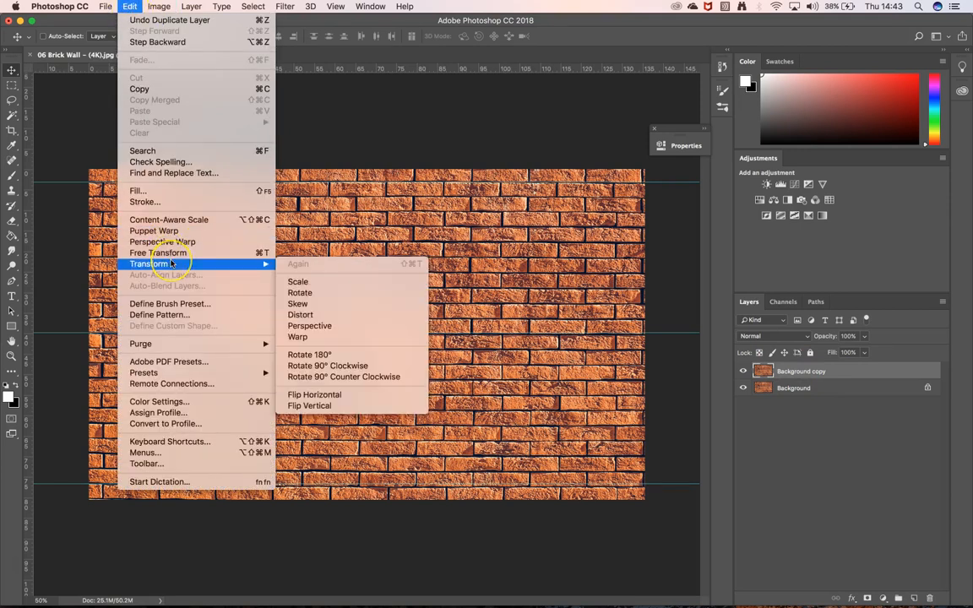
pyautogui.click(330, 283)
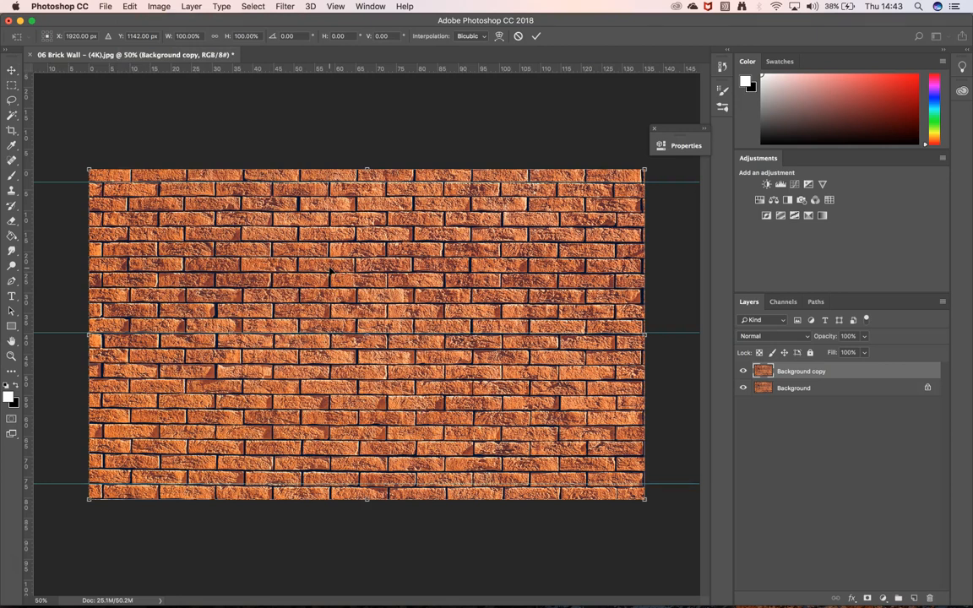
pyautogui.moveTo(478, 234)
pyautogui.mouseDown()
pyautogui.moveTo(454, 227)
pyautogui.moveTo(478, 254)
pyautogui.mouseUp()
pyautogui.moveTo(647, 168); pyautogui.dragTo(479, 256)
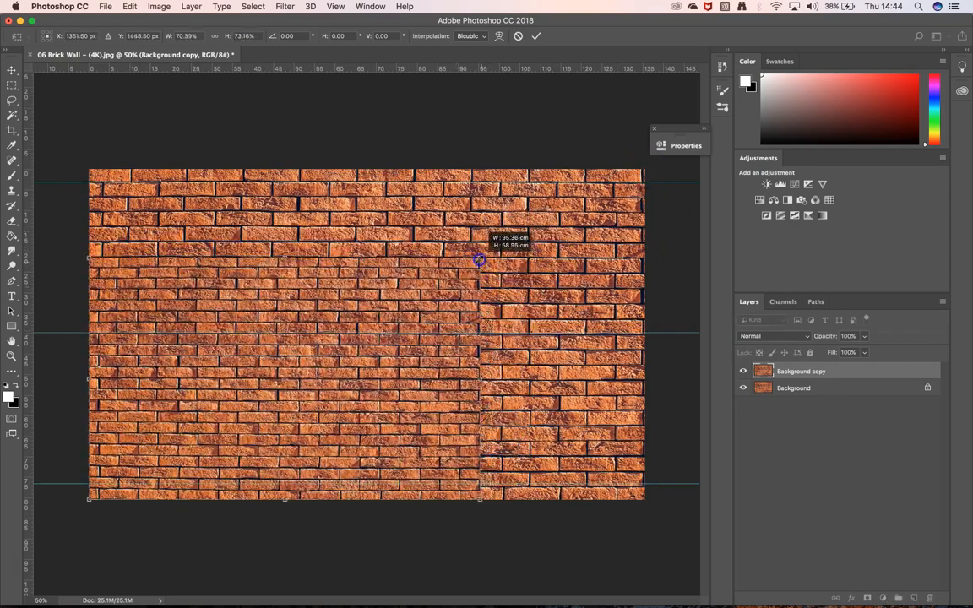
# Cancel the scaling of the duplicated layer and hide the original Background layer.
pyautogui.click(744, 372)
pyautogui.click(518, 36)
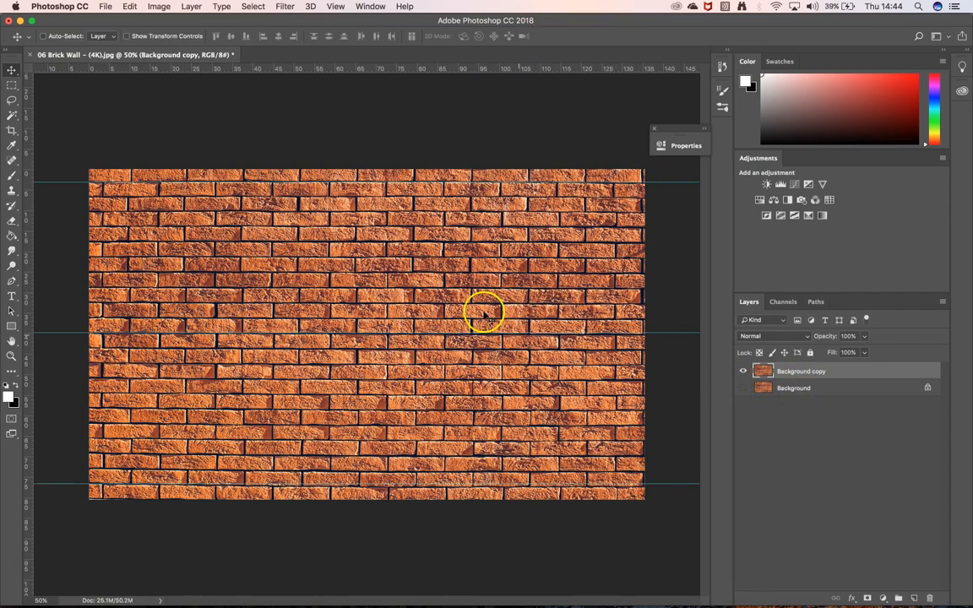
# Skew the duplicated brick layer by raising its lower-right corner slightly, to a vertical skew of -0.42°, and apply the transform.
pyautogui.hotkey('ctrl', 't')
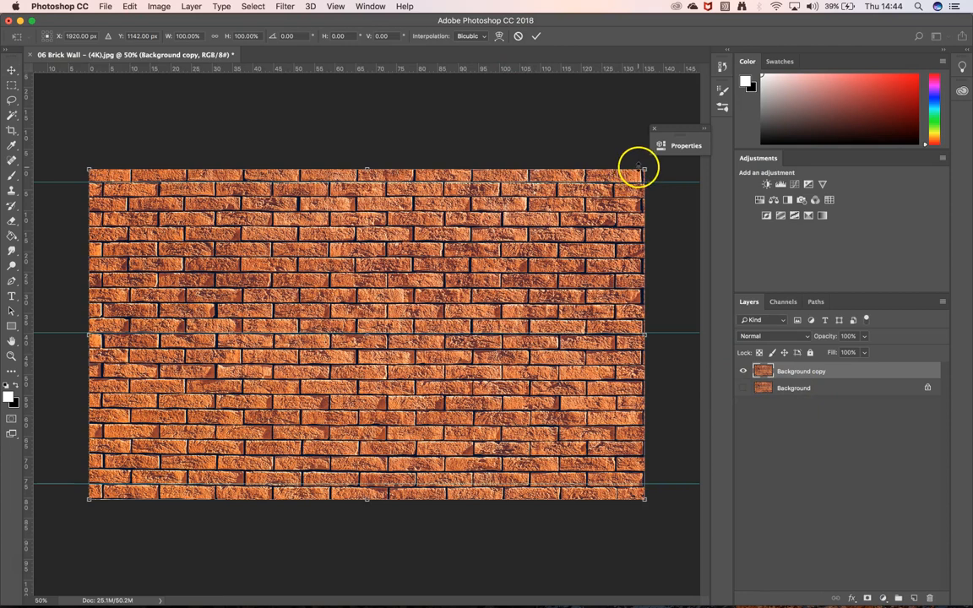
pyautogui.moveTo(645, 172); pyautogui.dragTo(555, 244)
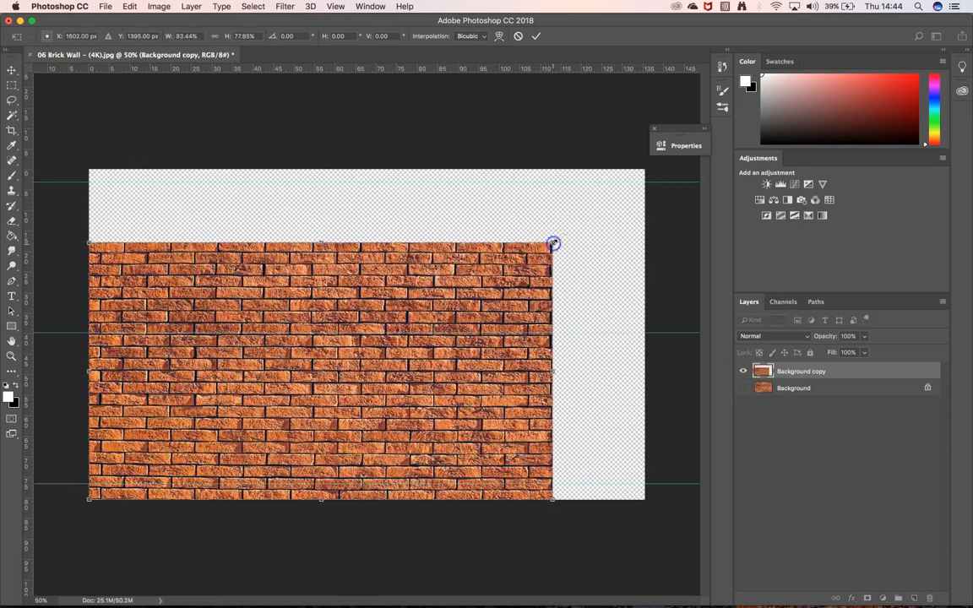
pyautogui.hotkey('ctrl', 'z')
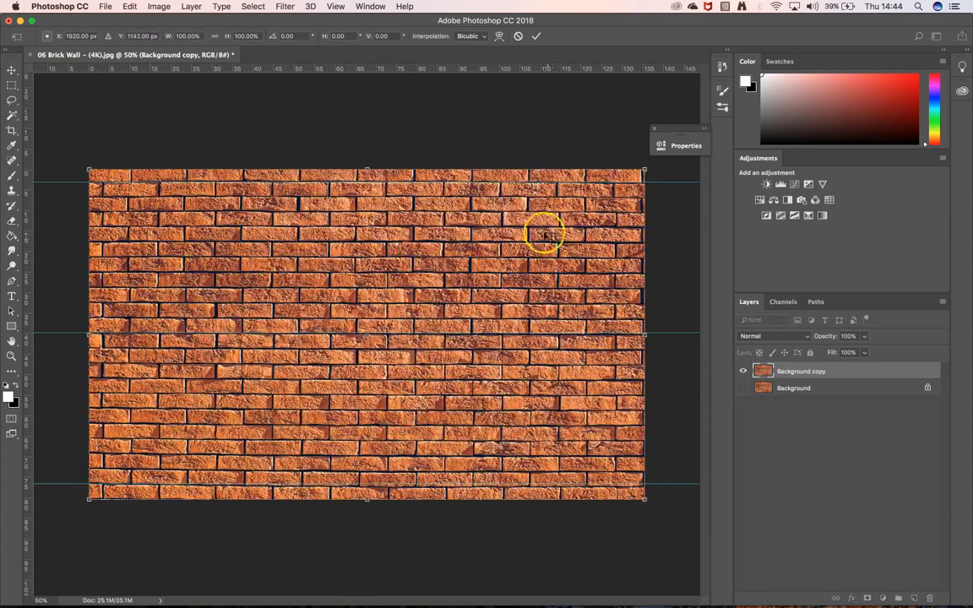
pyautogui.rightClick(386, 266)
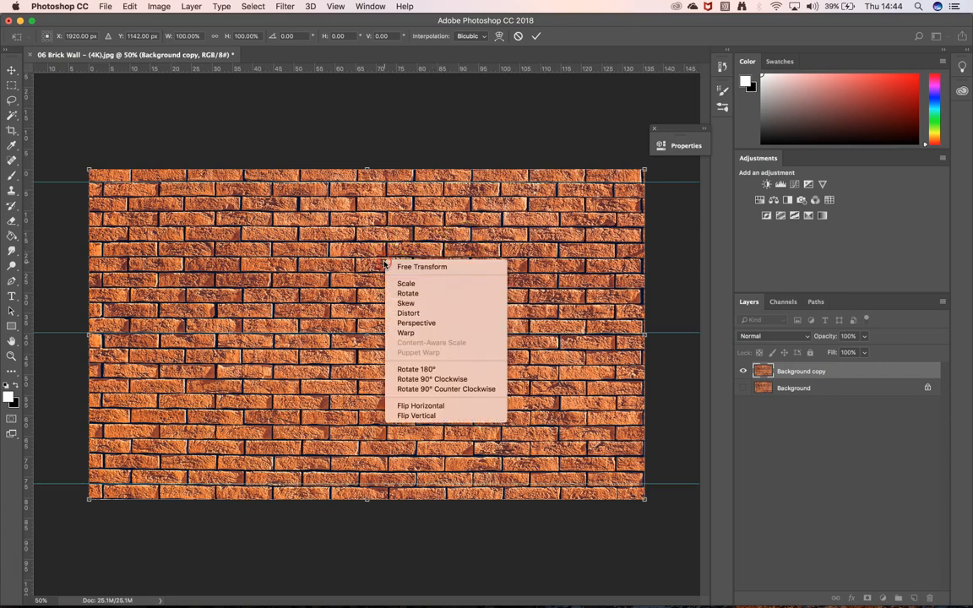
pyautogui.click(405, 303)
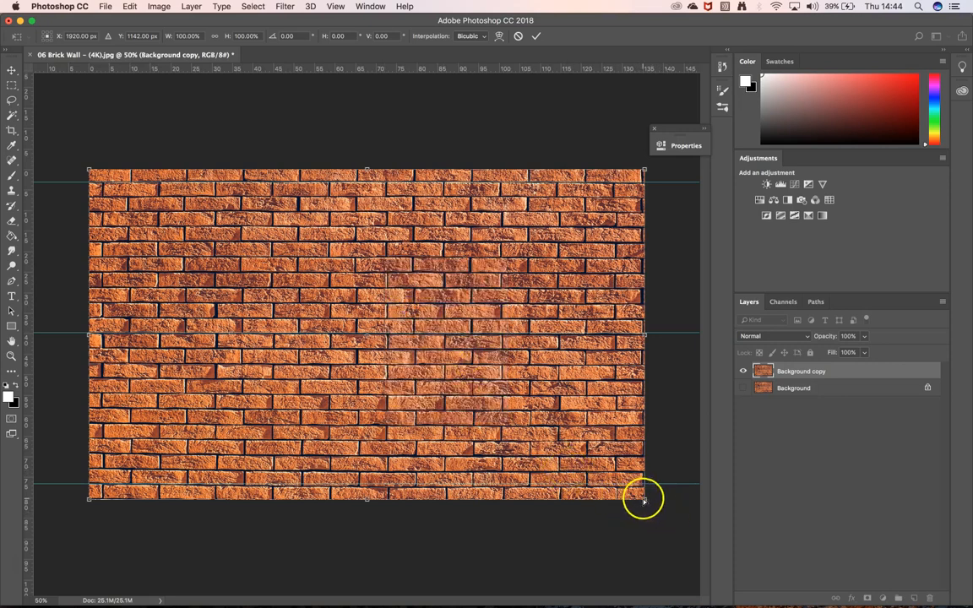
pyautogui.moveTo(644, 503)
pyautogui.mouseDown()
pyautogui.moveTo(629, 473)
pyautogui.moveTo(574, 463)
pyautogui.moveTo(560, 414)
pyautogui.moveTo(575, 408)
pyautogui.moveTo(587, 467)
pyautogui.moveTo(647, 498)
pyautogui.mouseUp()
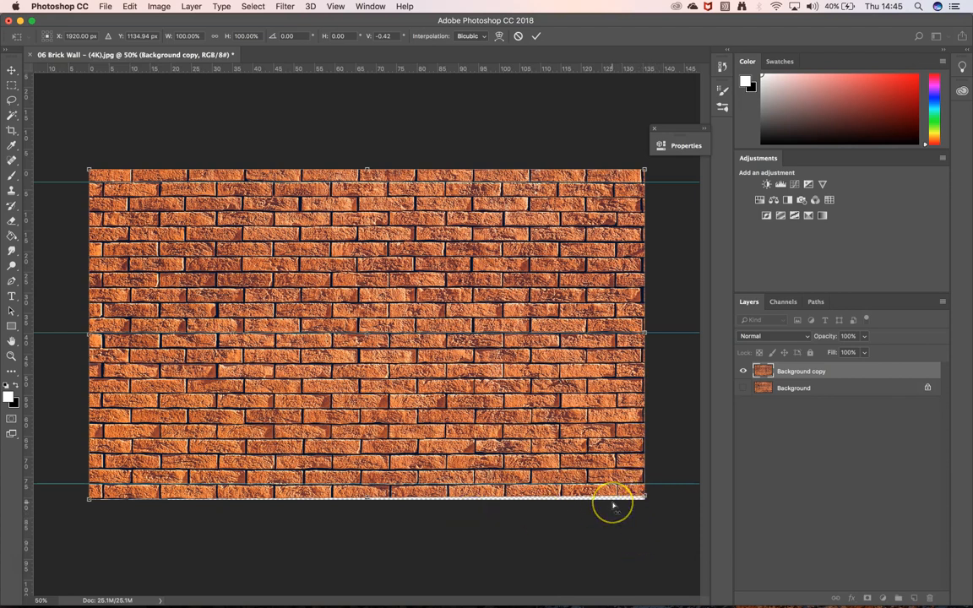
pyautogui.click(538, 38)
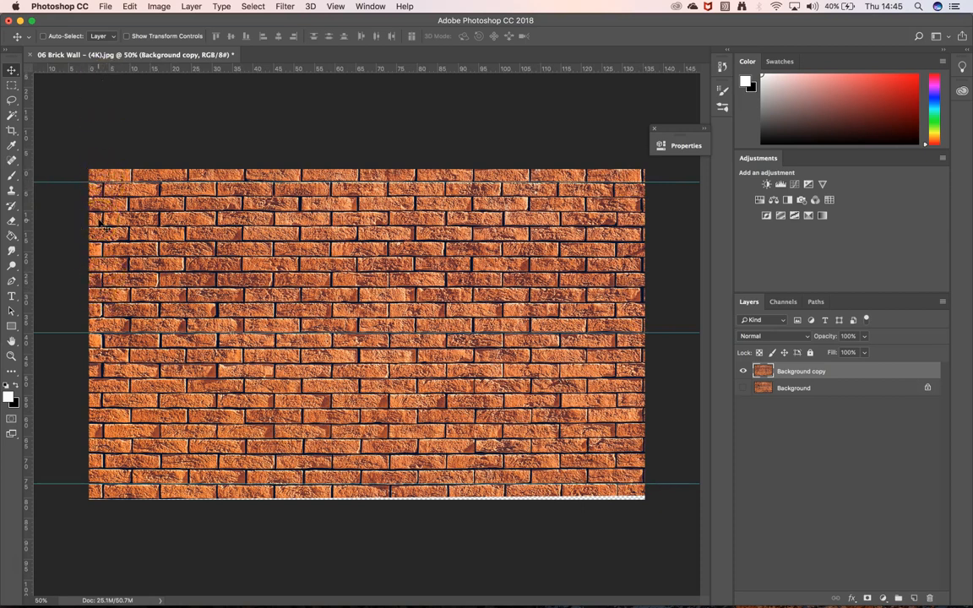
pyautogui.press('super+t')
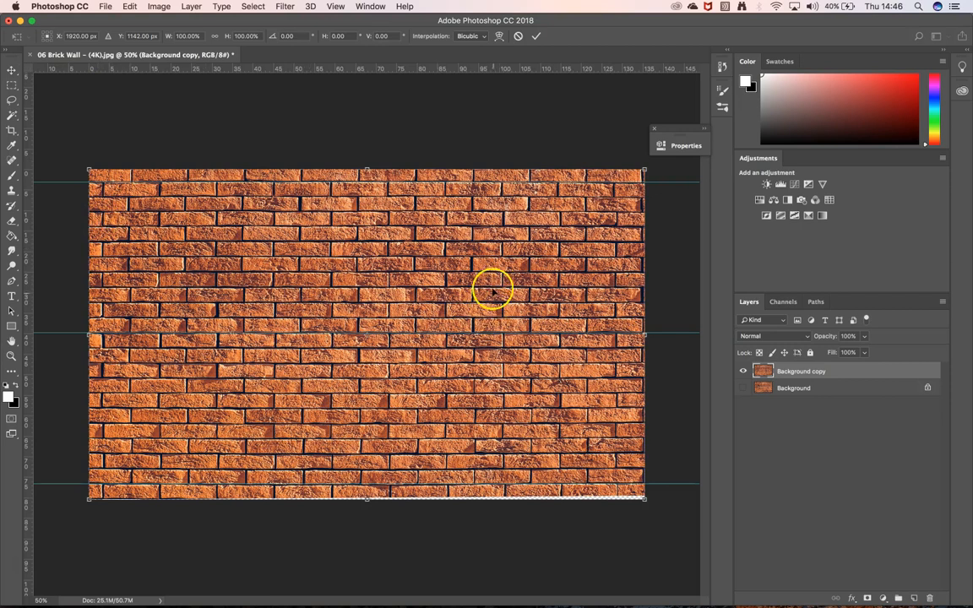
pyautogui.press('Return')
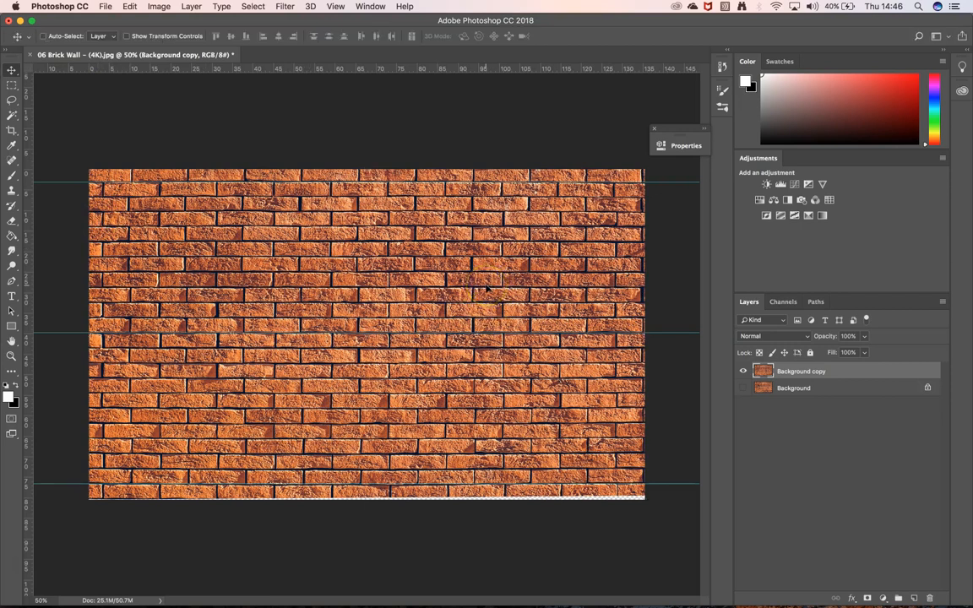
# Try to crop the brick image from its right edge with the Crop tool, dismissing any error message.
pyautogui.click(12, 131)
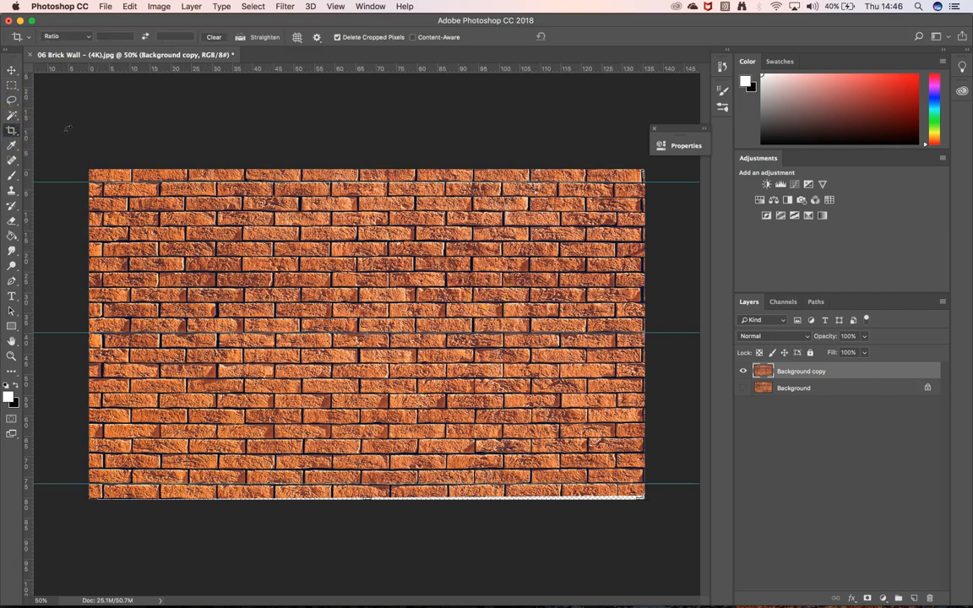
pyautogui.rightClick(645, 338)
pyautogui.click(654, 304)
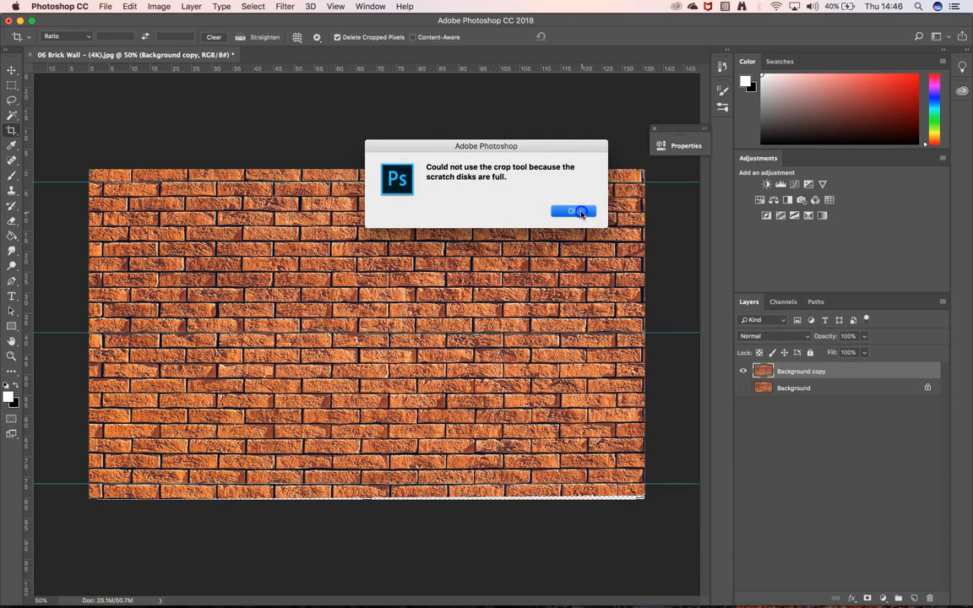
pyautogui.click(577, 212)
pyautogui.click(644, 338)
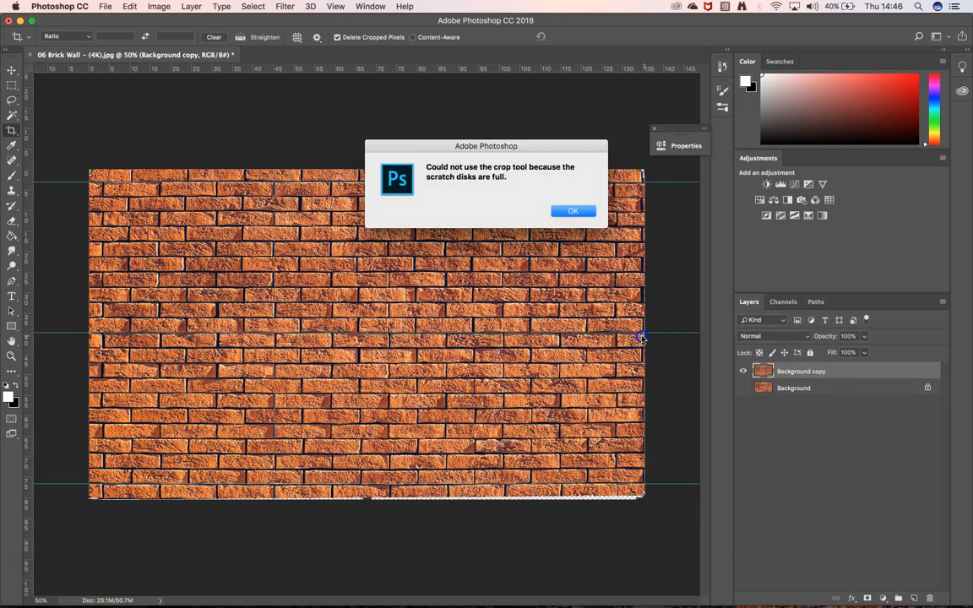
pyautogui.click(574, 211)
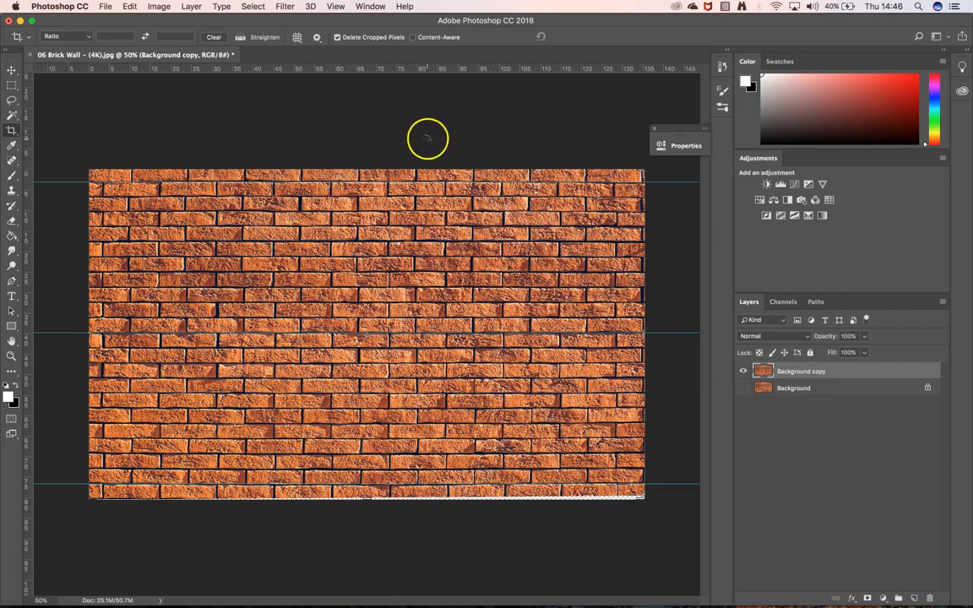